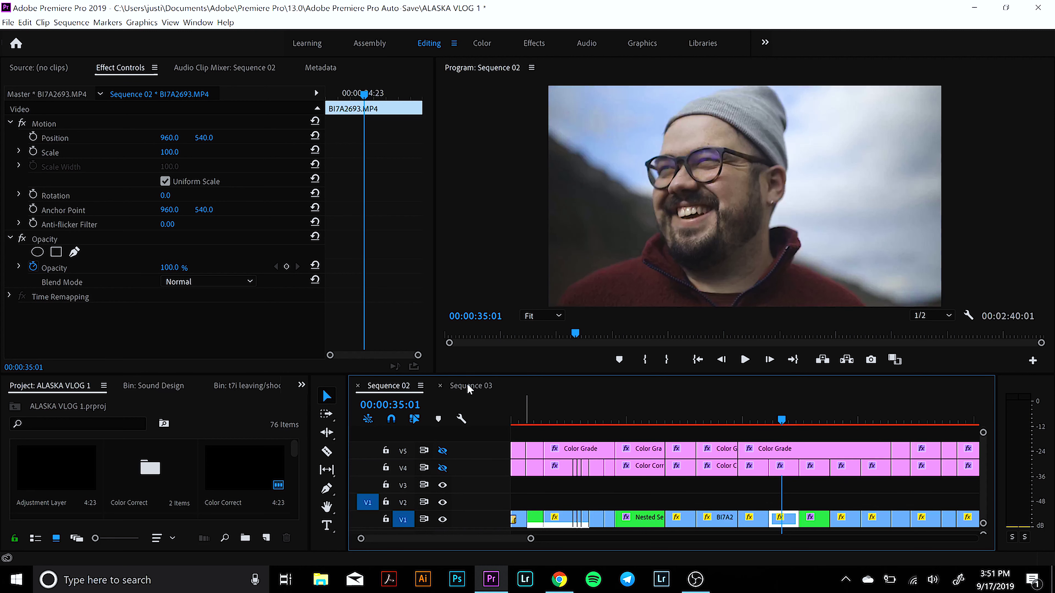
- Open Sequence 03 in the Color workspace and check which Lumetri scopes are enabled
click(467, 386)
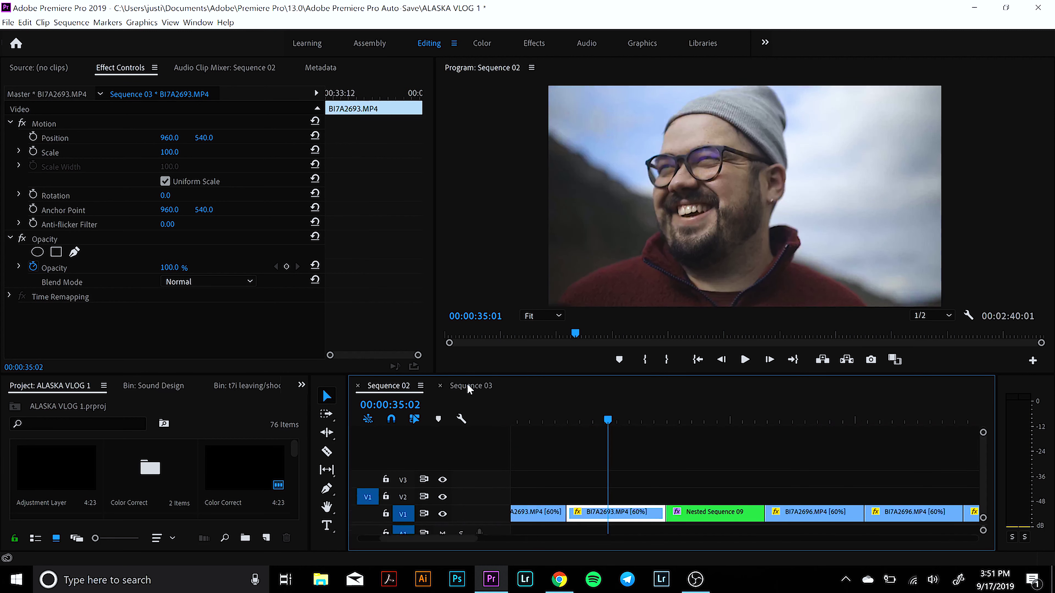
click(482, 46)
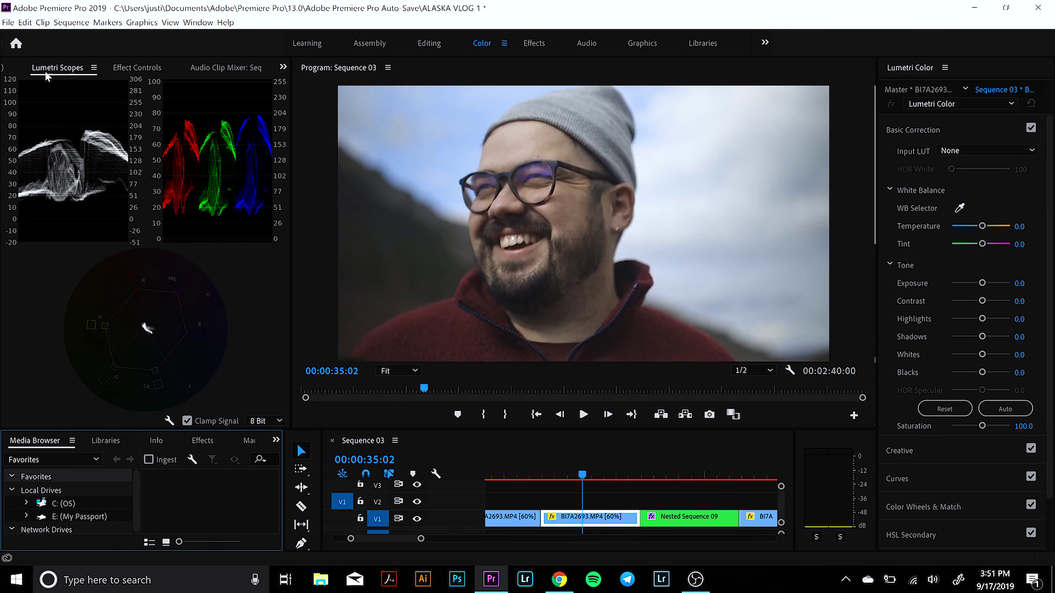
click(62, 70)
right_click(239, 270)
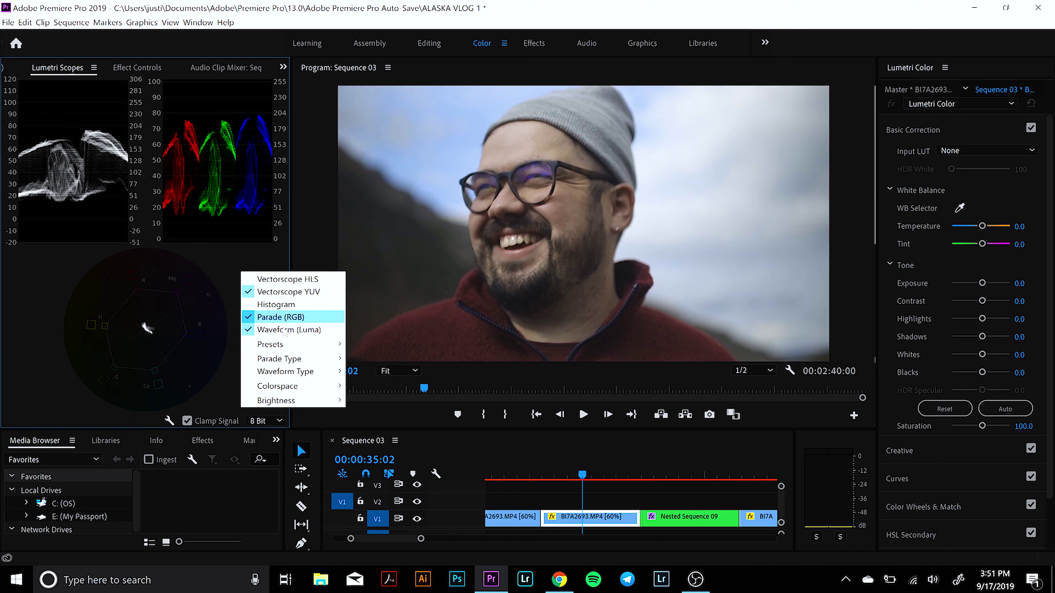
click(226, 395)
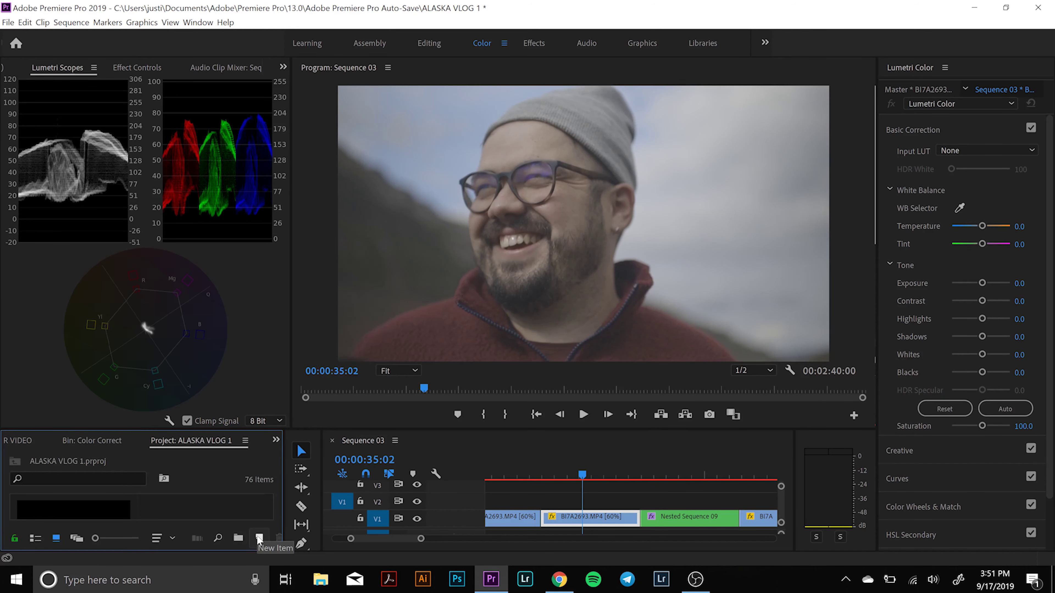
- Create a 1920 x 1080 adjustment layer with a 23.976 fps timebase and square pixels
click(259, 538)
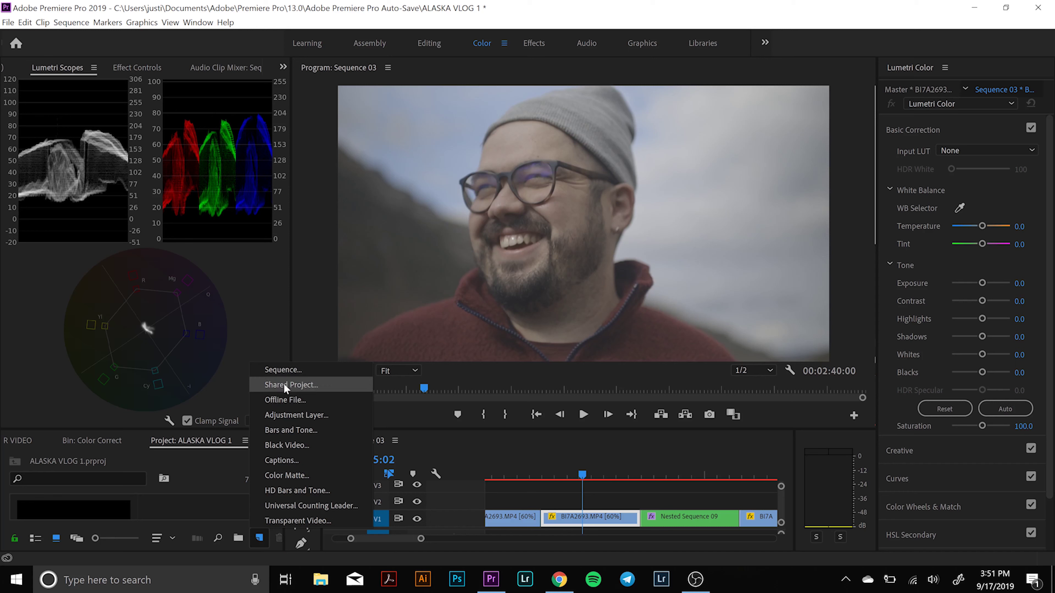
click(287, 414)
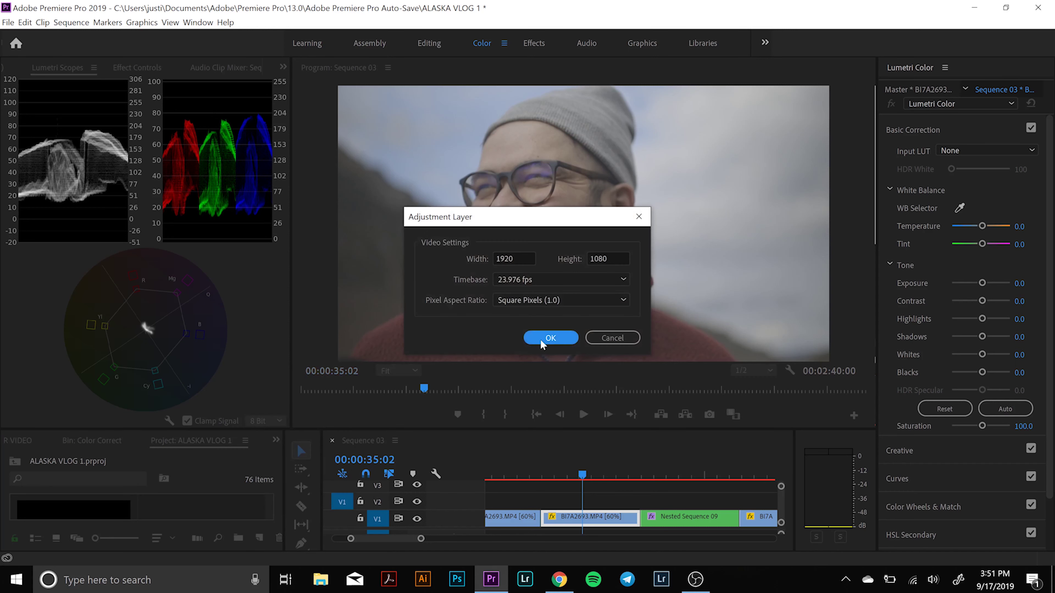
click(539, 339)
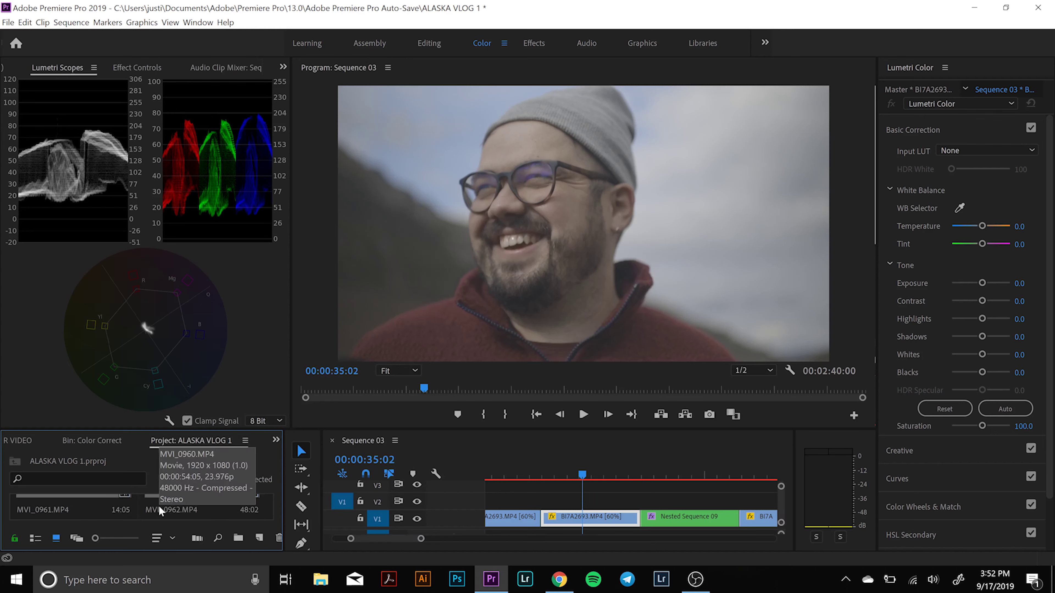
- Place the adjustment layer on V2 above the BI7A2693.MP4 clip at the playhead and trim it to the clip's length
drag(198, 509, 584, 502)
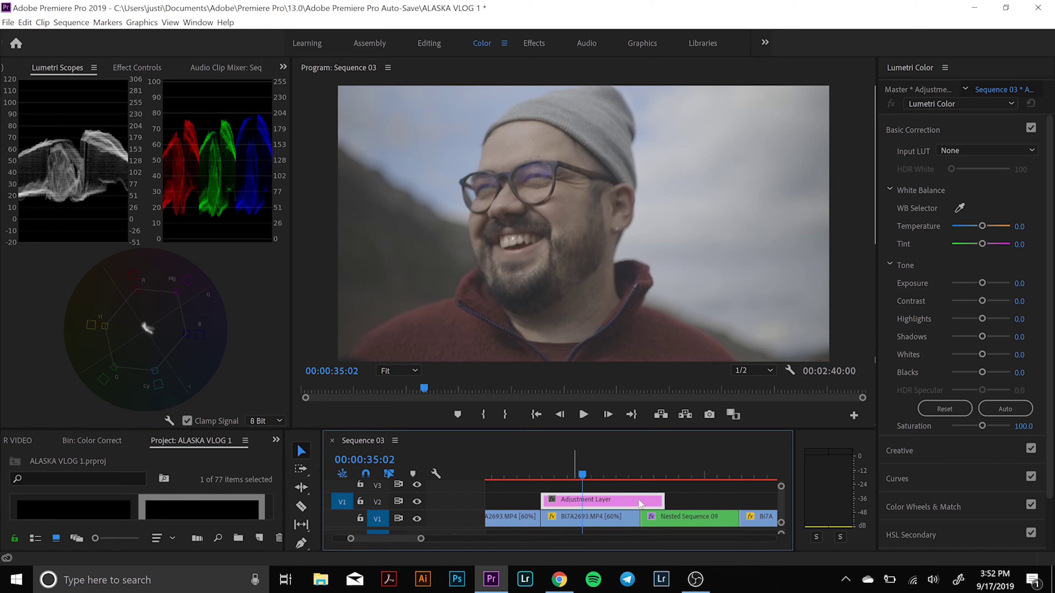
drag(659, 499, 639, 500)
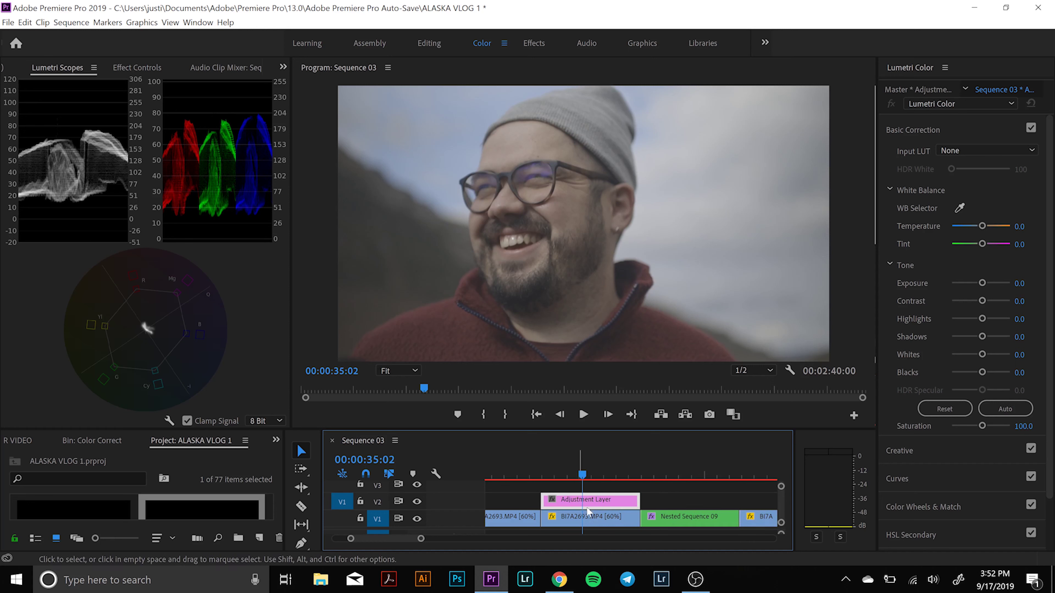
mouse_move(603, 509)
click(417, 501)
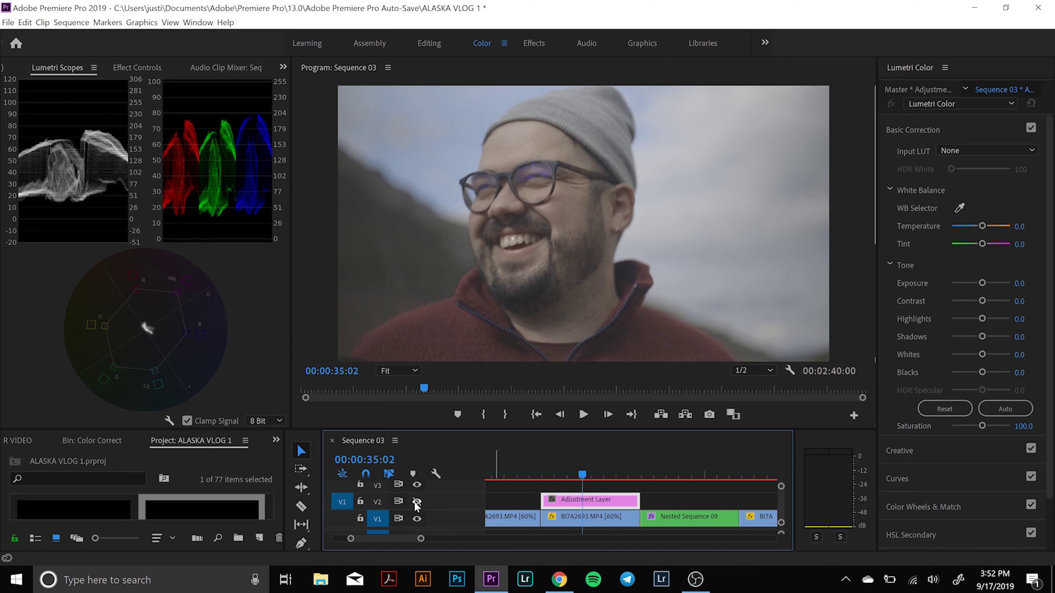
click(416, 502)
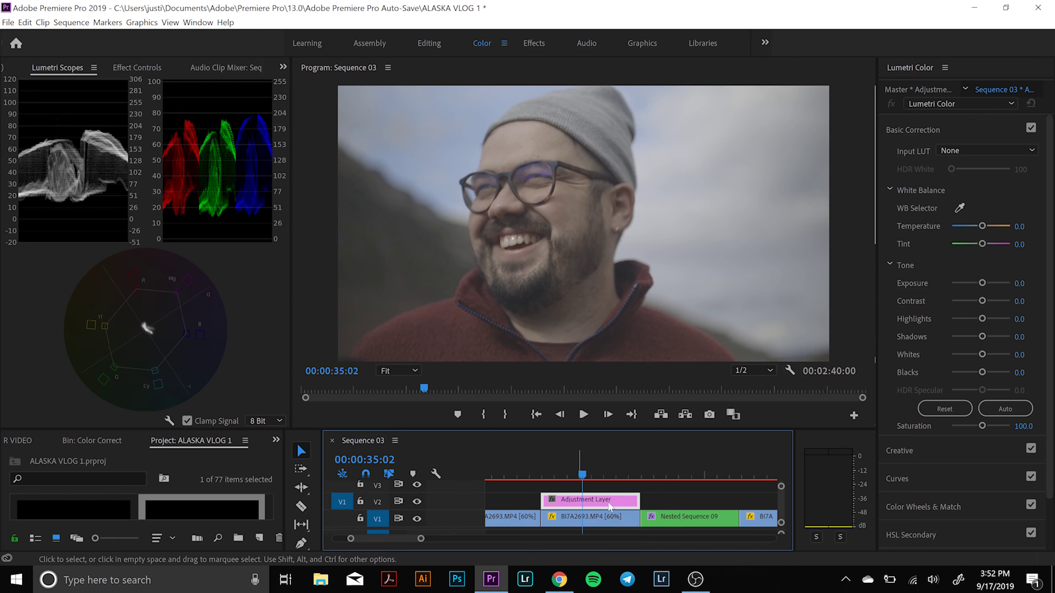
- Lower the Shadows wheel's brightness on the adjustment layer until the darkest tones sit just above 0 on the luma waveform
click(916, 508)
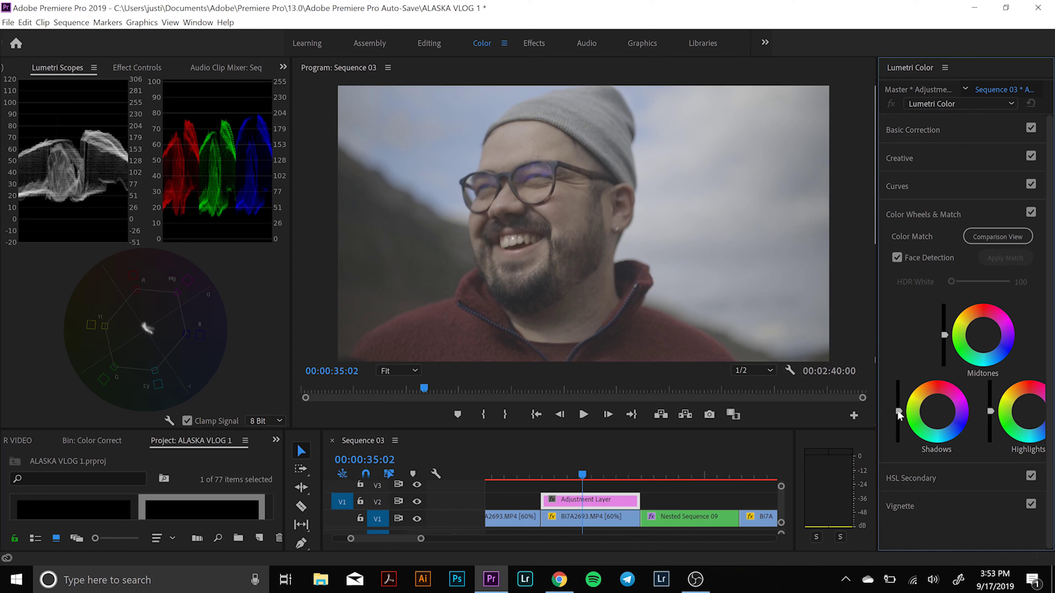
mouse_move(897, 420)
mouse_down()
mouse_move(896, 407)
mouse_move(897, 421)
mouse_up()
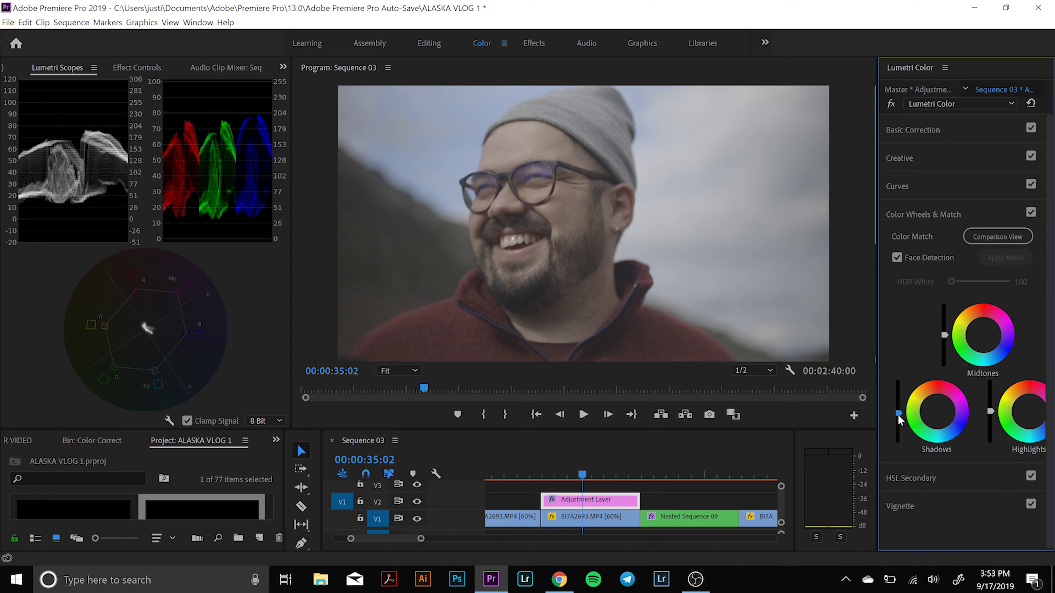
drag(899, 424, 900, 448)
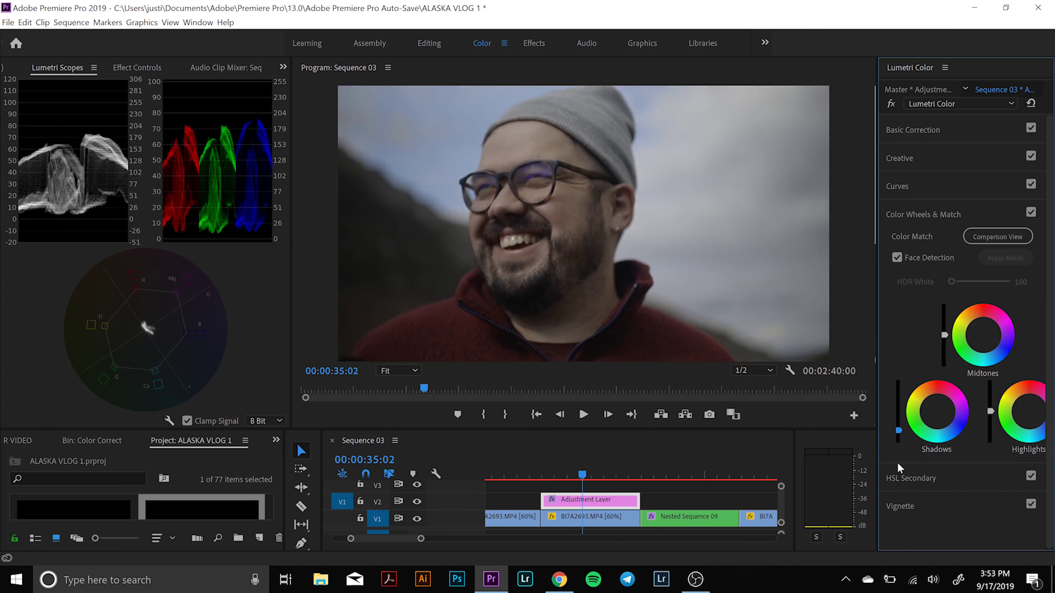
drag(897, 462, 896, 498)
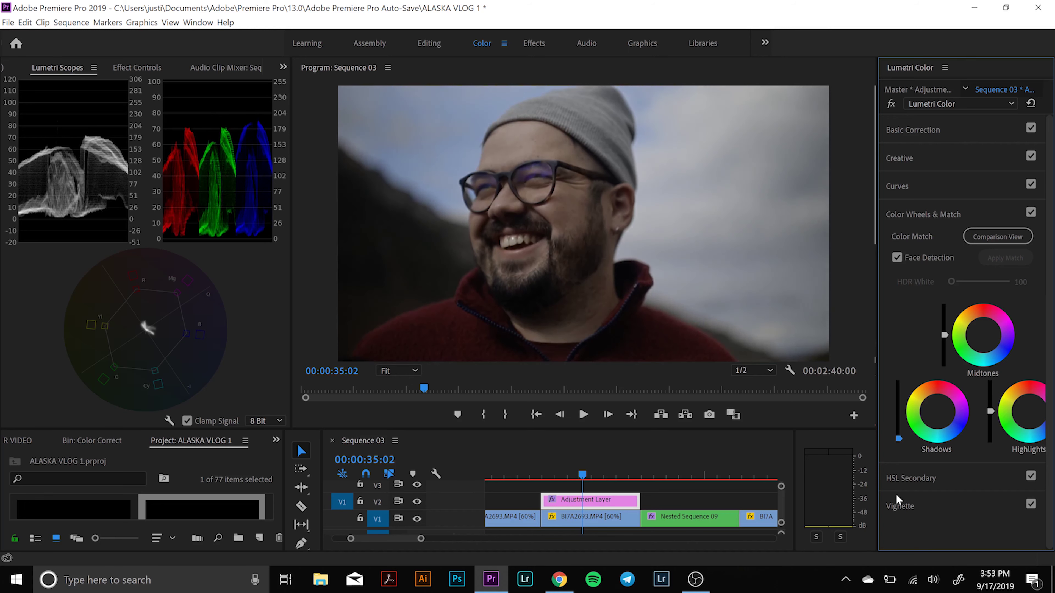
drag(897, 490, 896, 495)
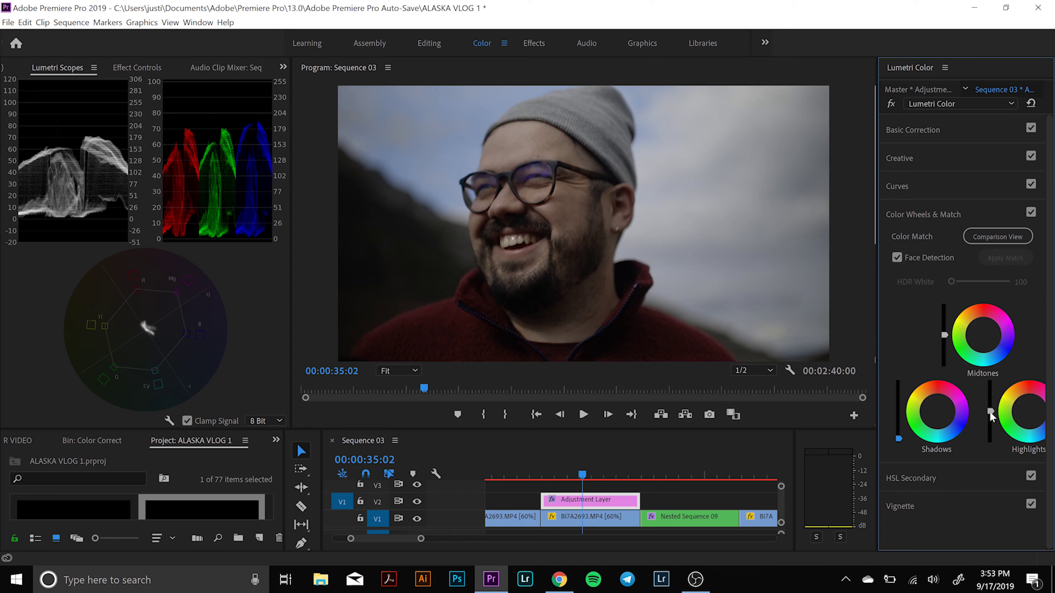
- Raise the Highlights wheel's brightness until the brightest tones reach about 90 on the luma waveform
drag(990, 397, 990, 389)
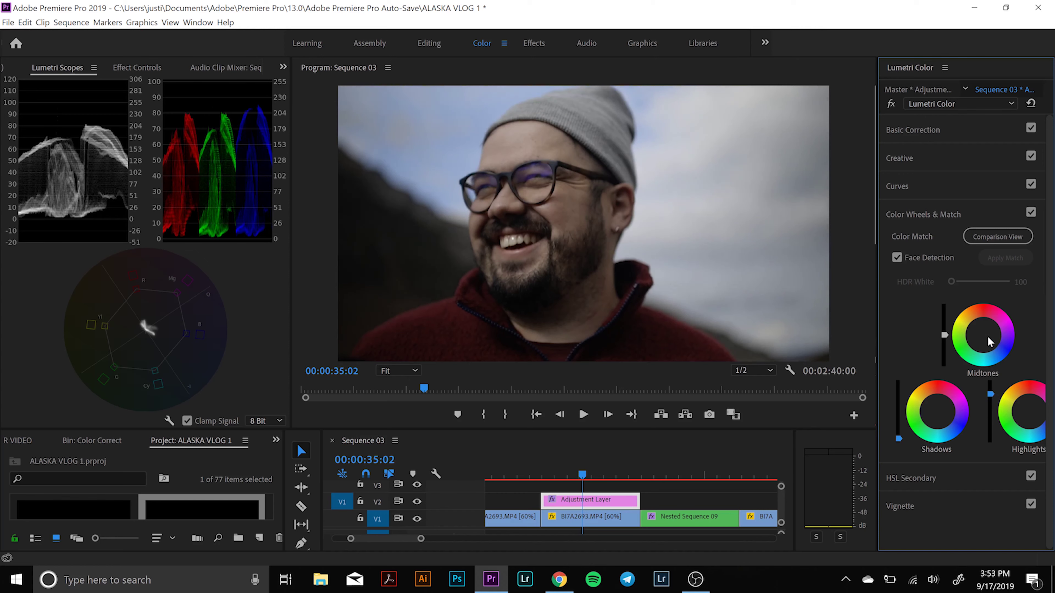
click(990, 404)
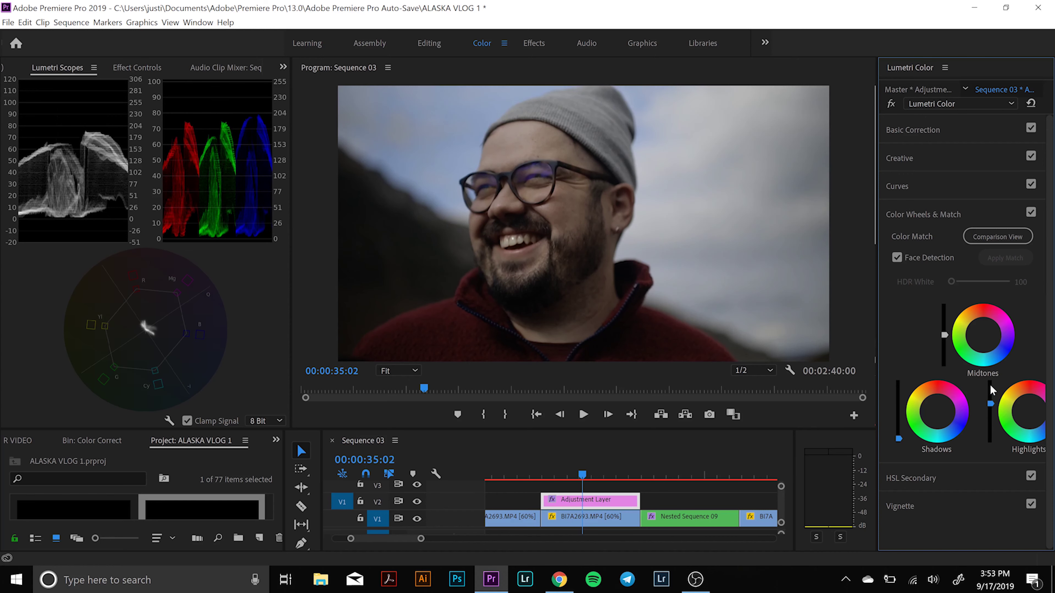
drag(990, 404, 989, 366)
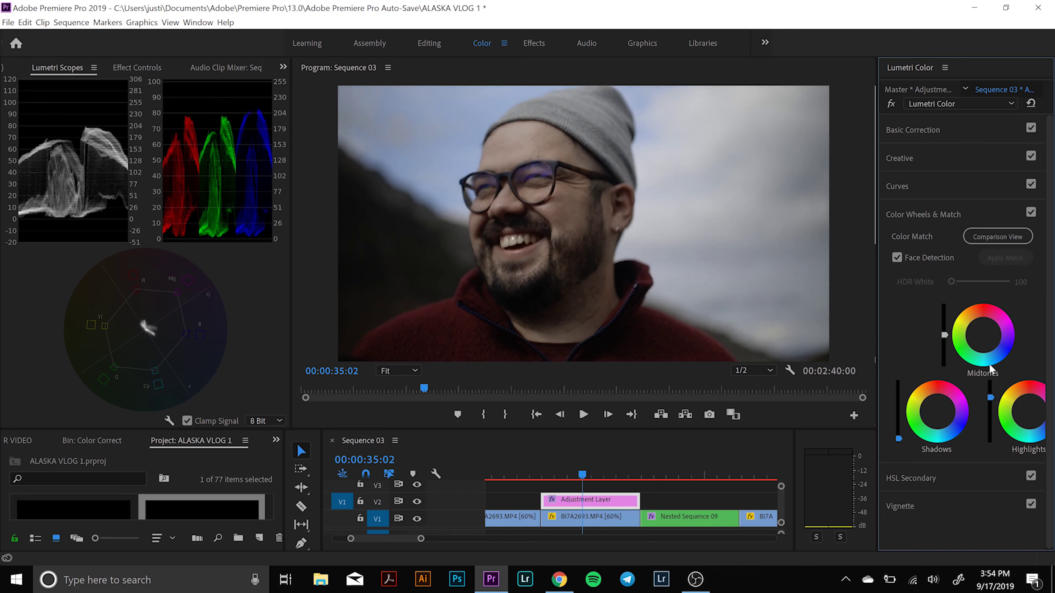
click(991, 399)
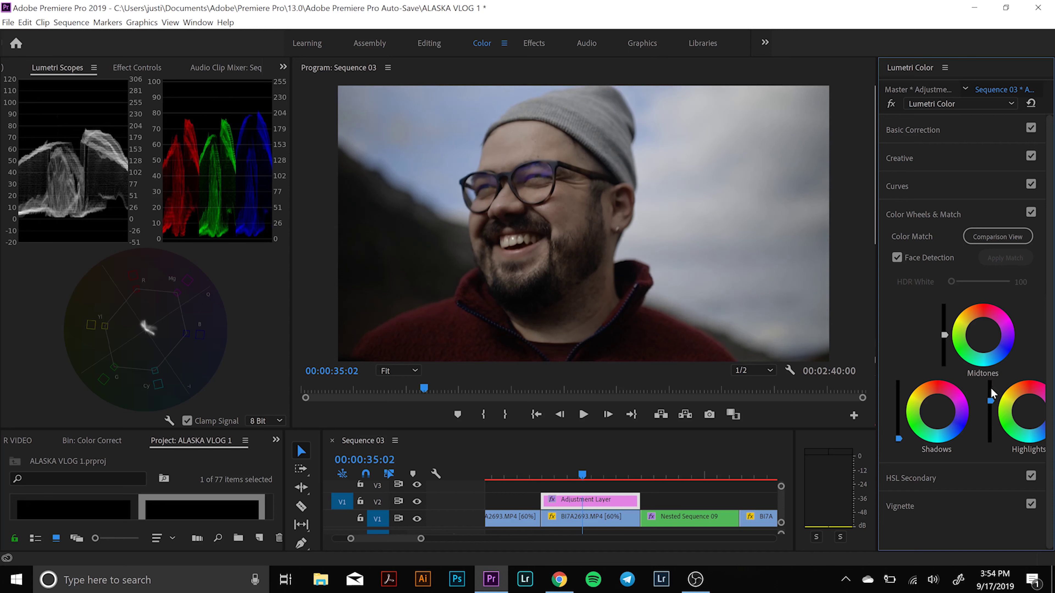
drag(991, 401, 991, 389)
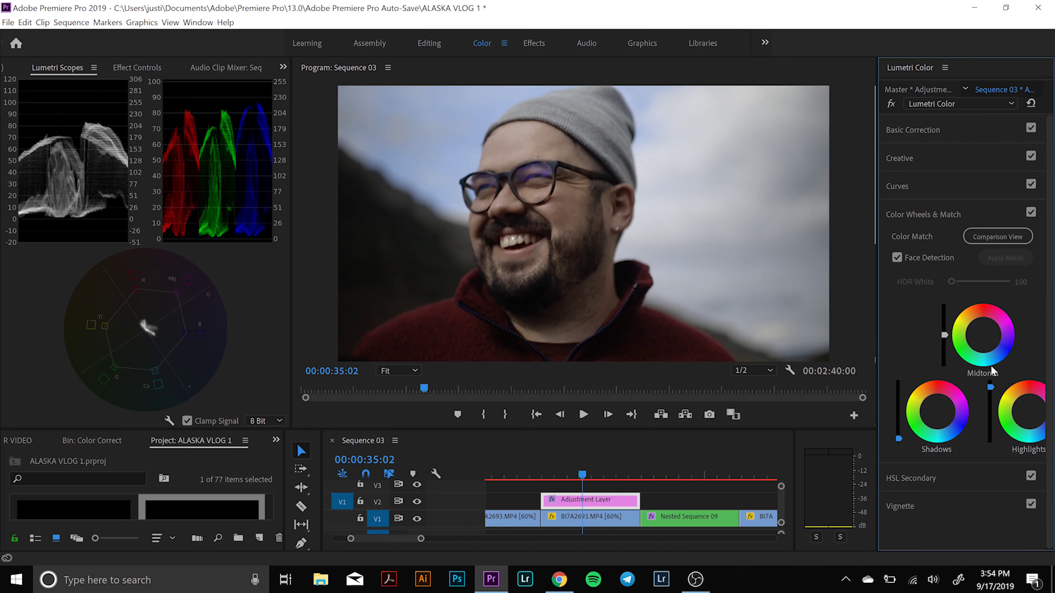
drag(990, 389, 984, 304)
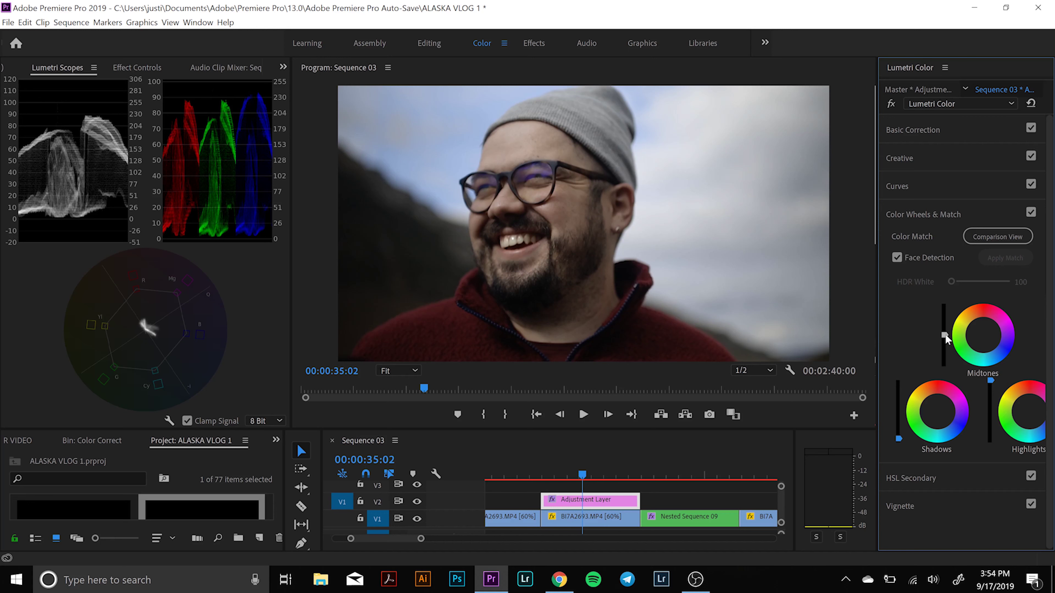
- Fine-tune the Midtones wheel's brightness, settling it close to neutral
drag(945, 336, 945, 347)
mouse_move(947, 329)
mouse_down()
mouse_move(944, 279)
mouse_move(941, 348)
mouse_up()
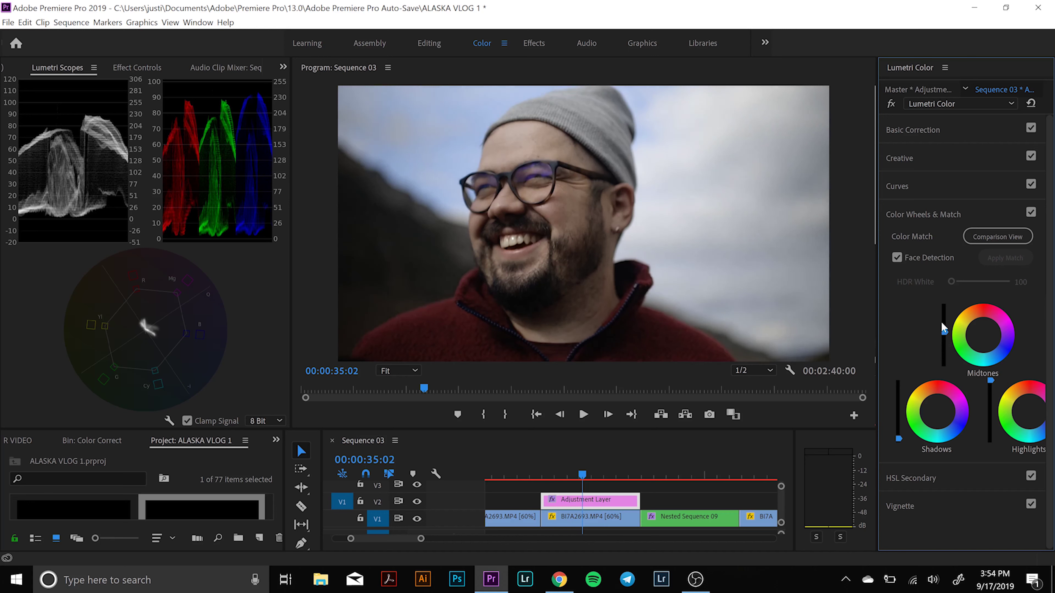
drag(941, 326, 943, 338)
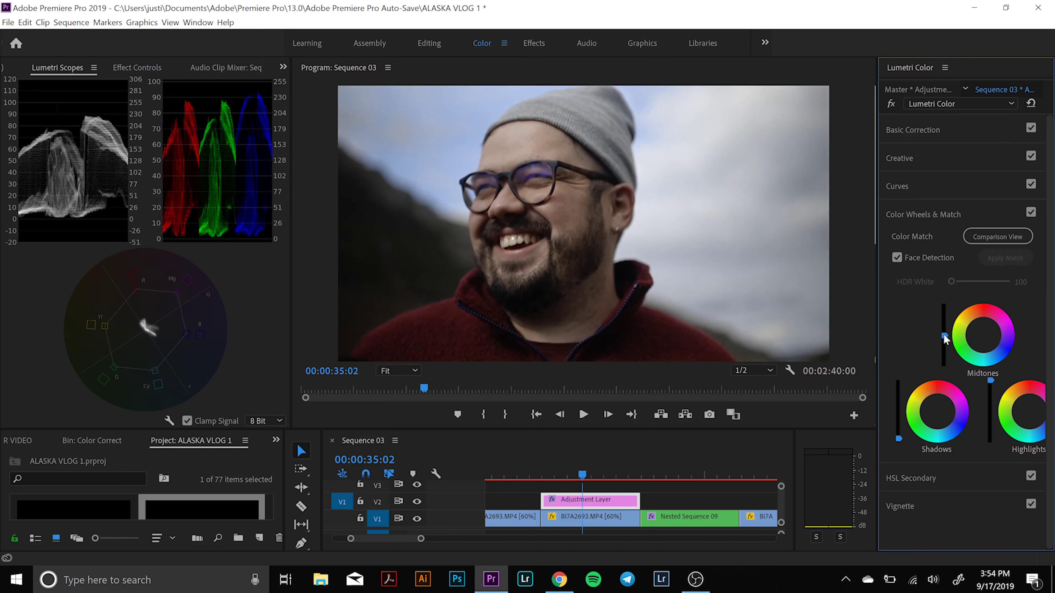
- Try strong magenta and green tints in Basic Correction, then set the white balance Tint to 2.3
click(913, 130)
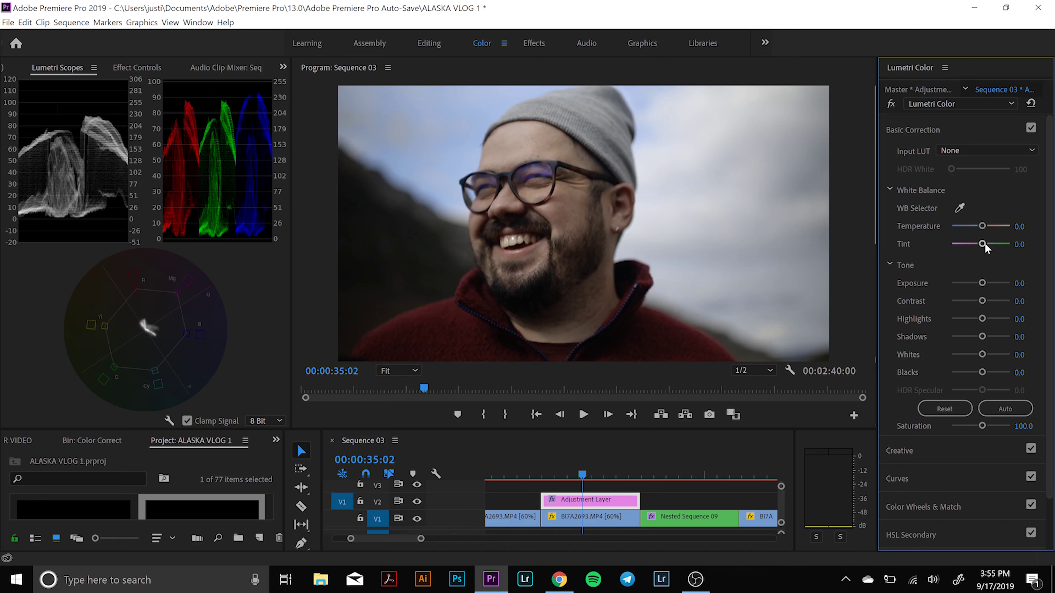
drag(982, 246, 1007, 246)
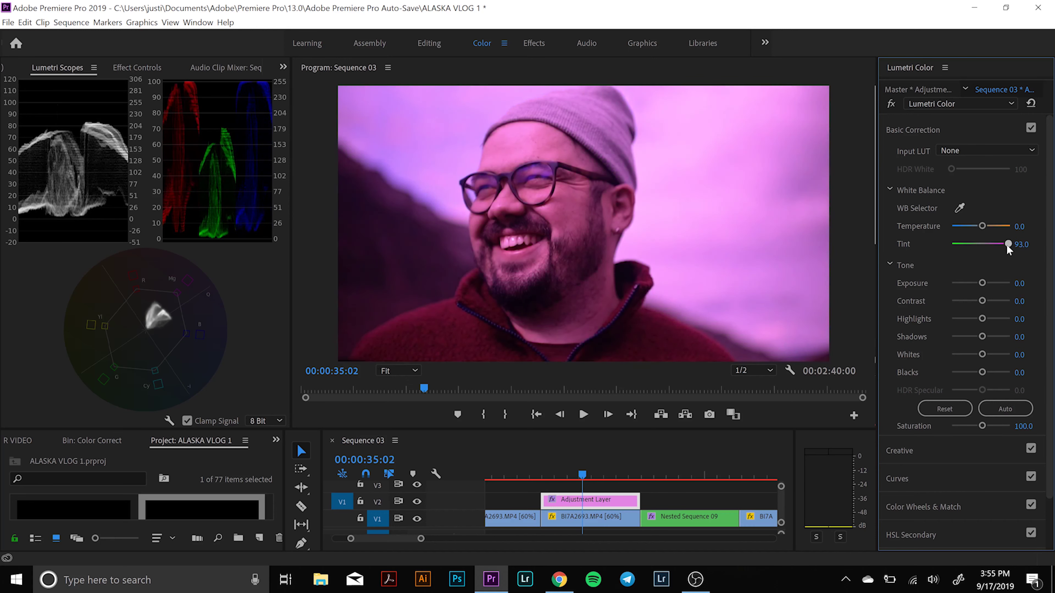
drag(1005, 245, 1002, 245)
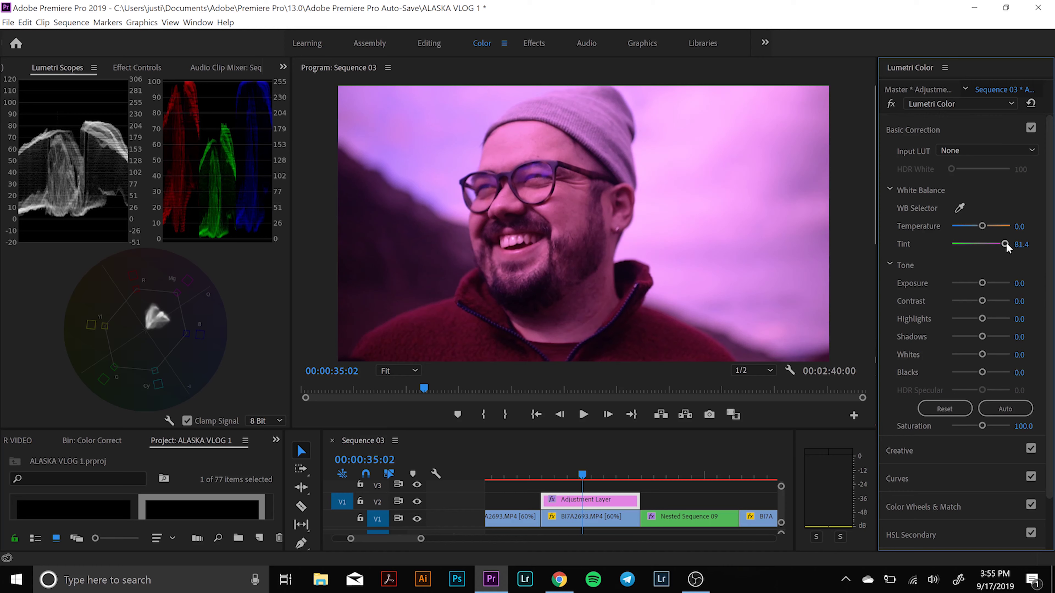
drag(1005, 244, 956, 248)
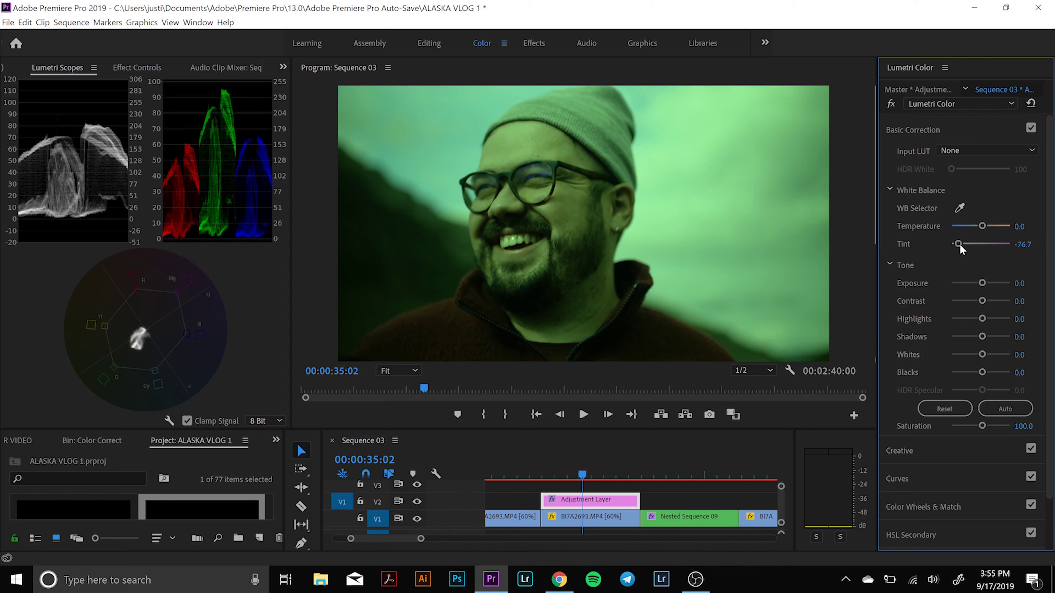
drag(959, 245, 980, 247)
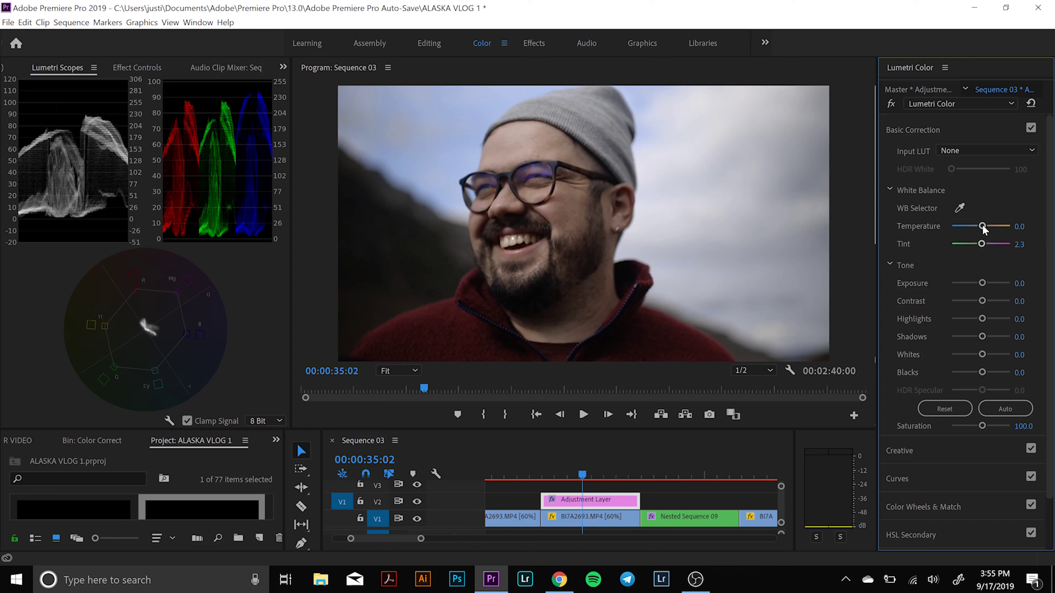
- Test warmer and cooler white balance, then set the Temperature to 2.3
mouse_move(982, 226)
mouse_down()
mouse_move(946, 230)
mouse_move(1008, 228)
mouse_move(981, 236)
mouse_up()
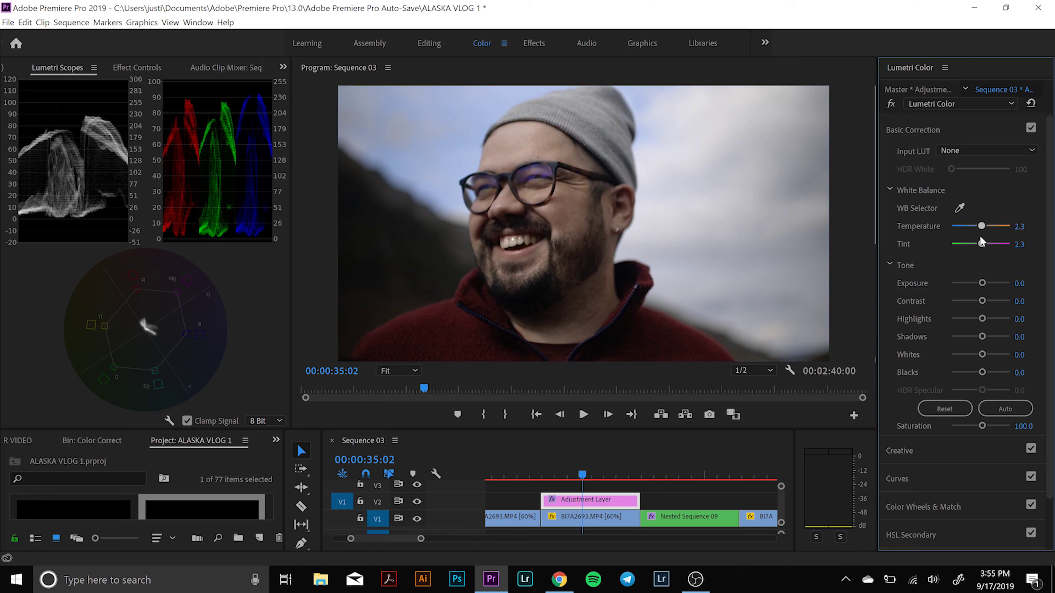
drag(980, 237, 981, 237)
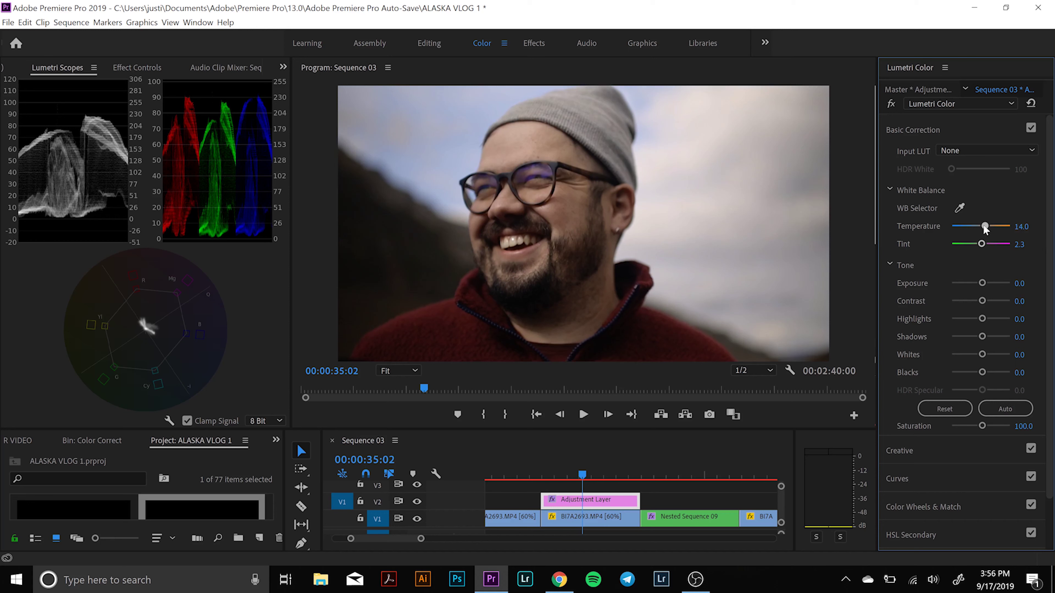
drag(981, 226, 978, 227)
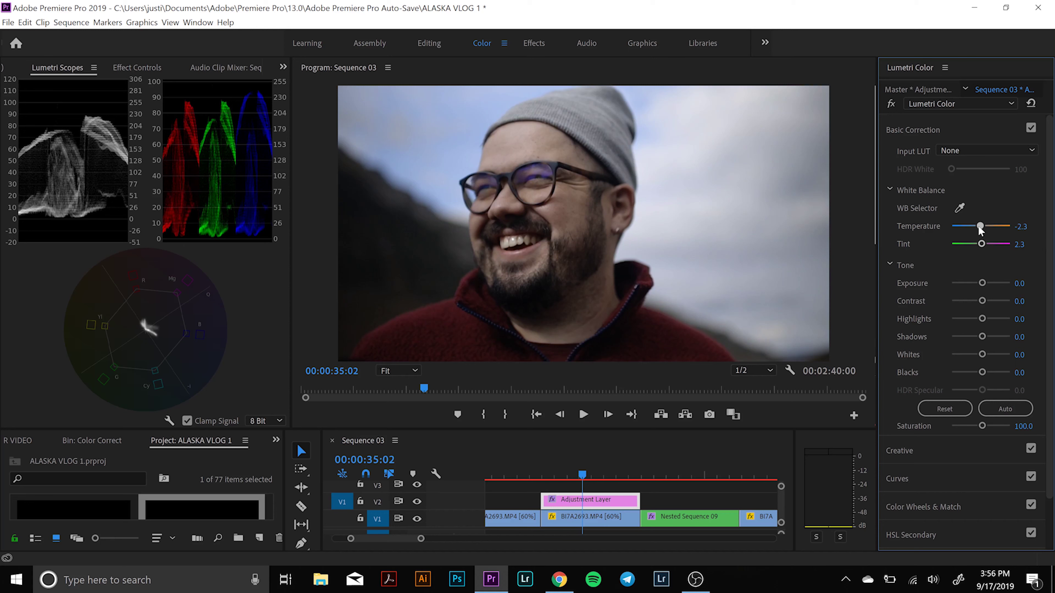
double_click(979, 226)
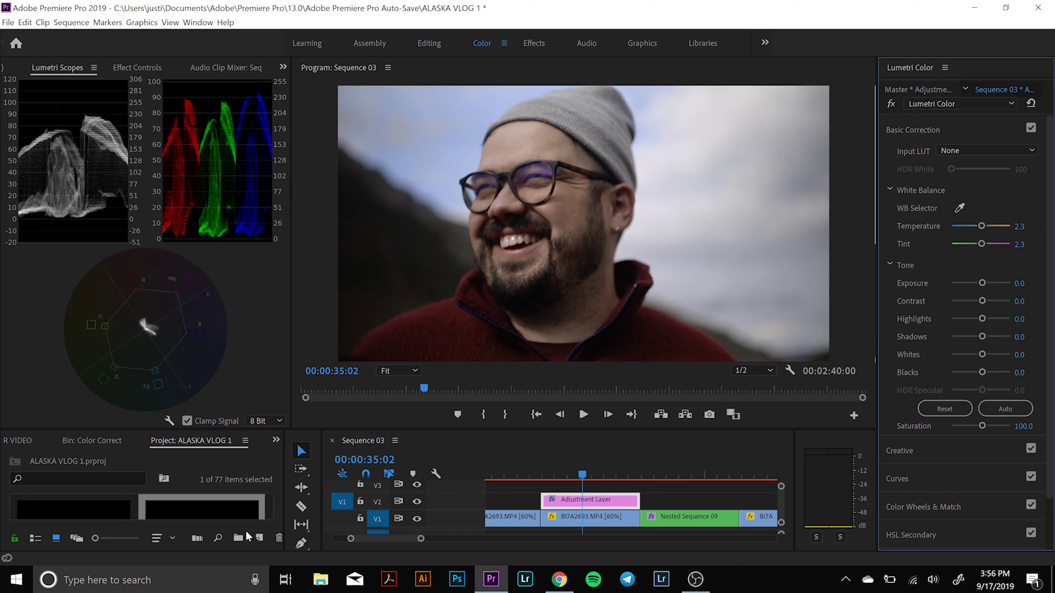
click(256, 539)
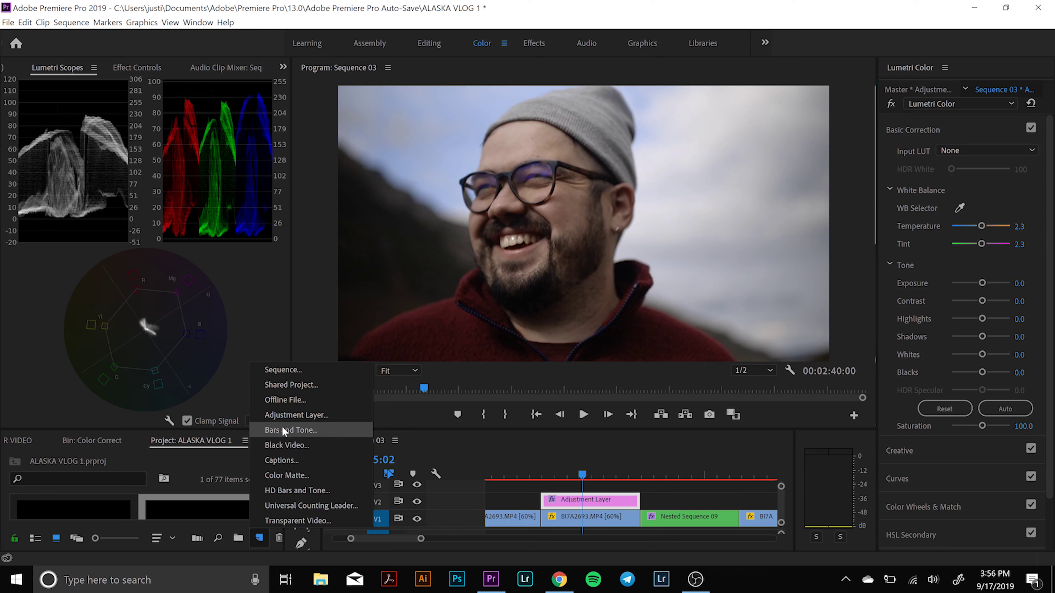
click(278, 414)
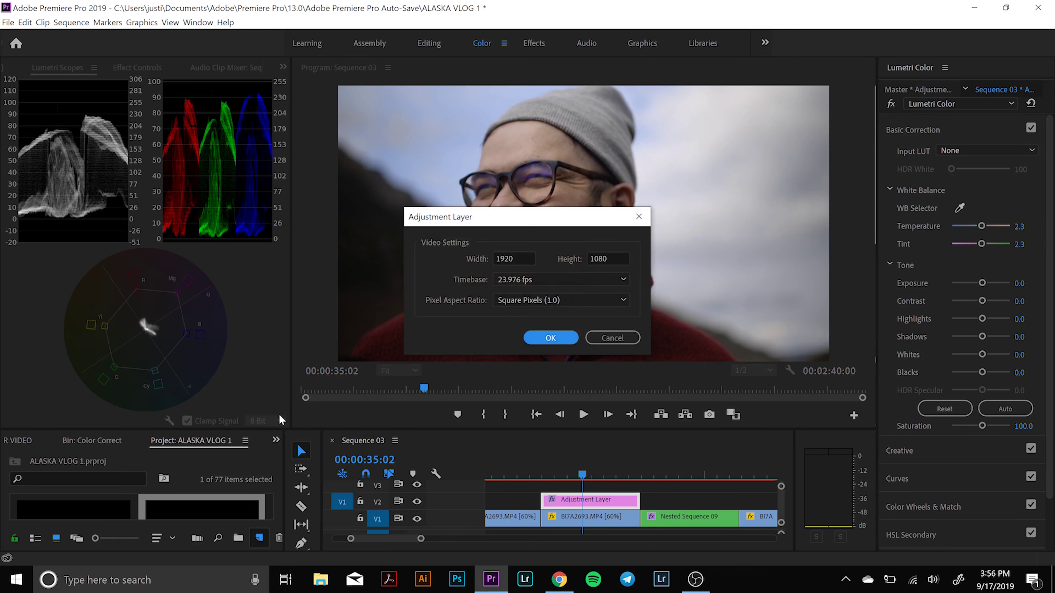
click(609, 337)
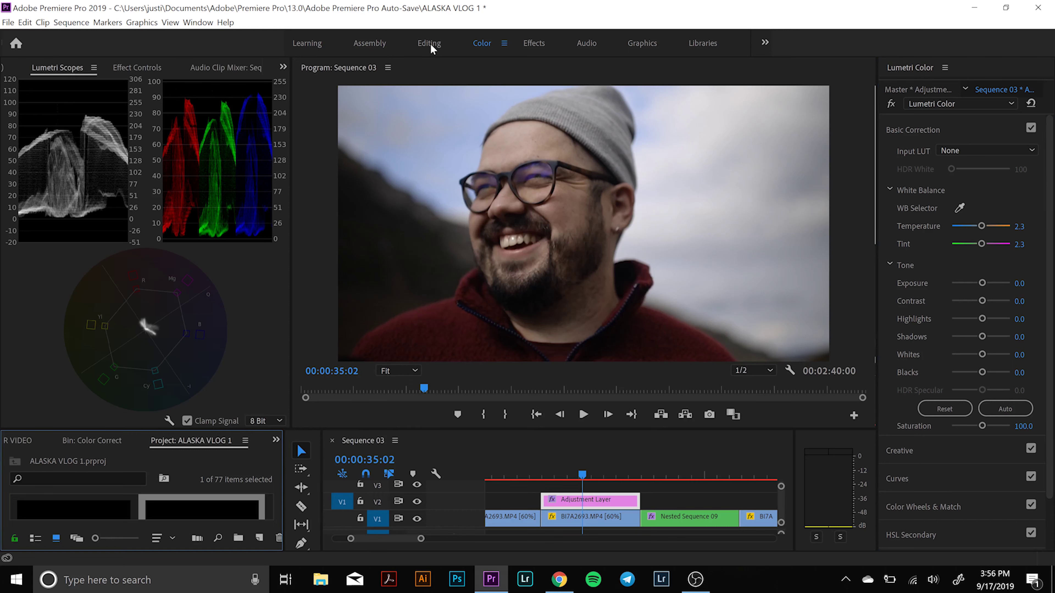
- Draw a four-point freeform opacity mask over the man's face on the adjustment layer
click(139, 68)
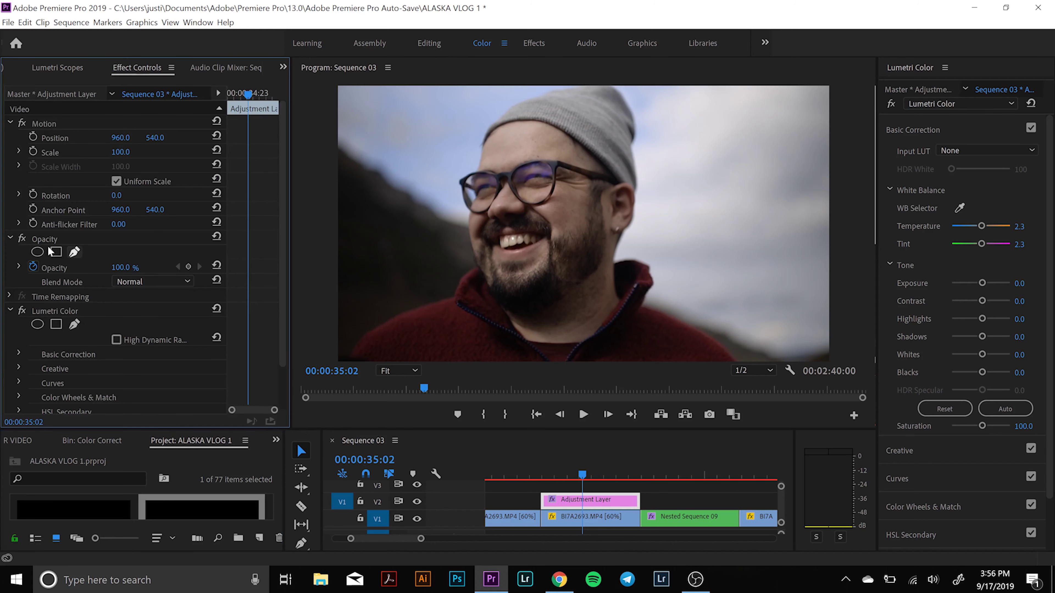
click(74, 252)
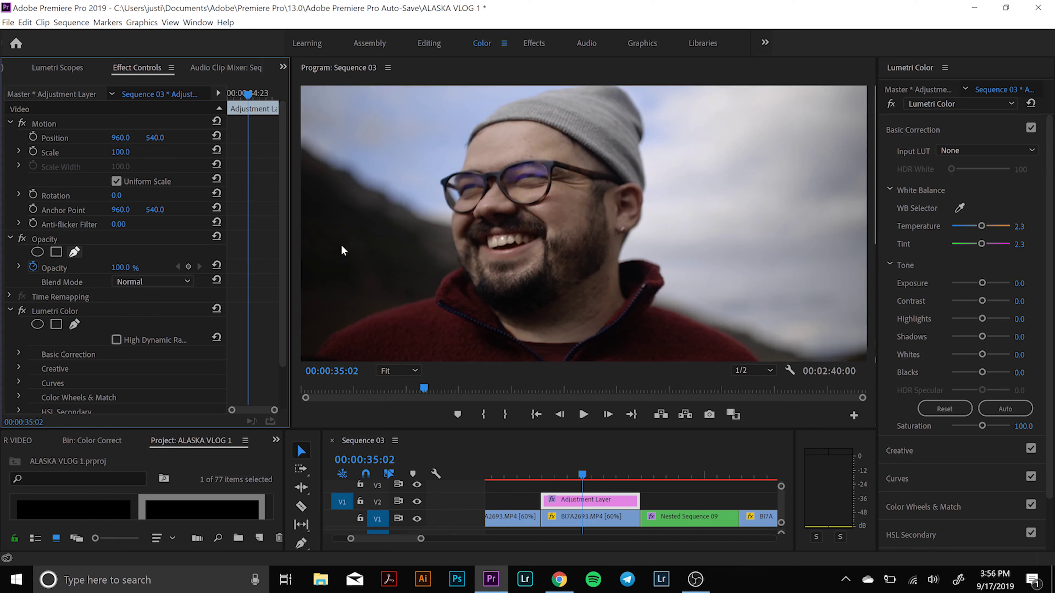
click(524, 239)
click(542, 137)
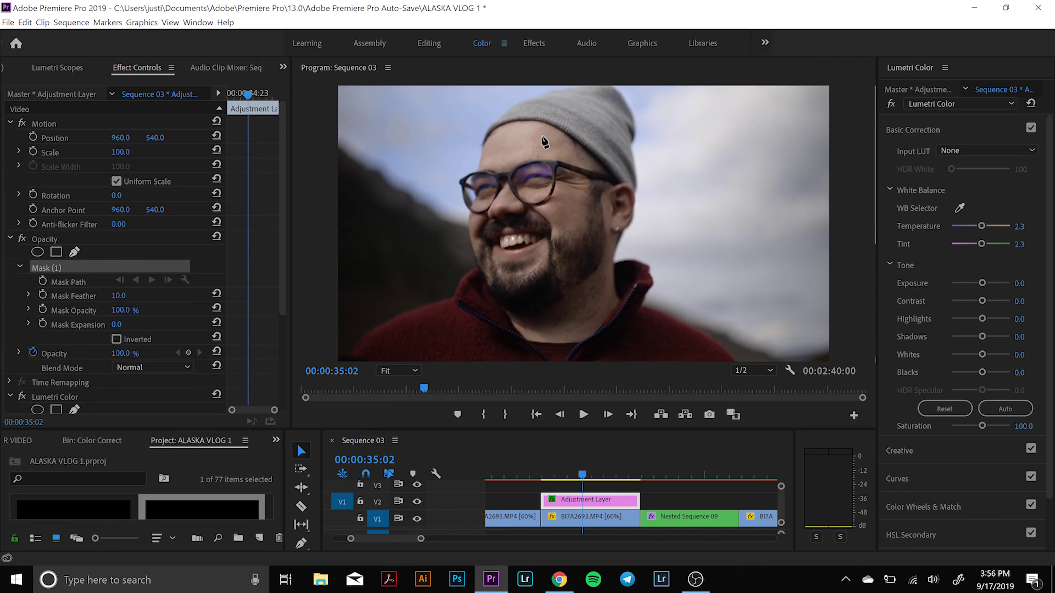
click(577, 217)
click(514, 269)
click(484, 214)
click(542, 137)
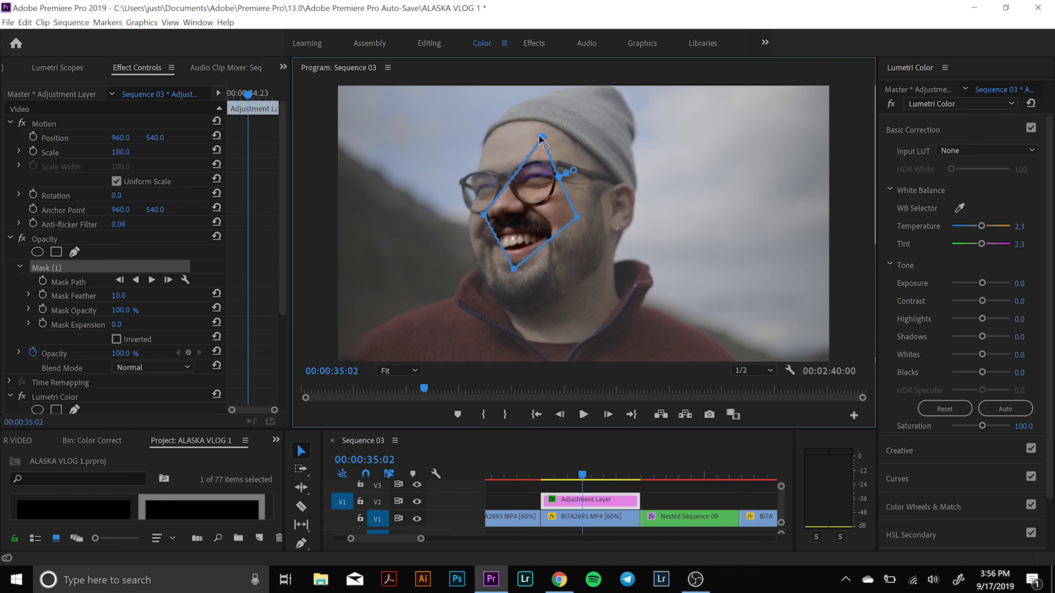
- Check the scopes with the mask in place, test the white balance Temperature, and reset it to 2.3
click(53, 68)
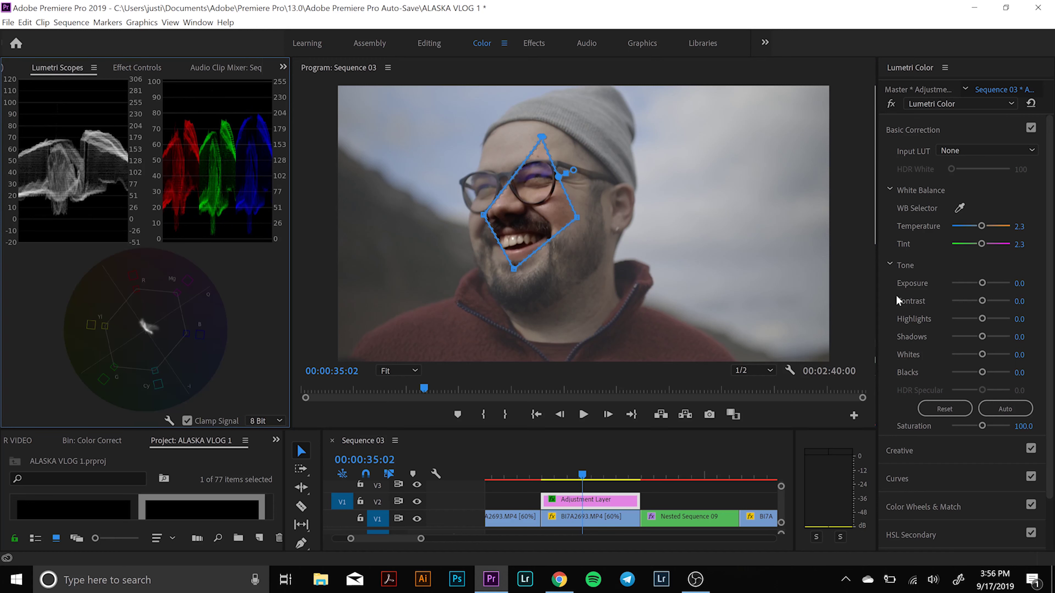
click(980, 227)
mouse_move(962, 226)
mouse_down()
mouse_move(941, 231)
mouse_move(1008, 230)
mouse_move(962, 235)
mouse_up()
double_click(980, 231)
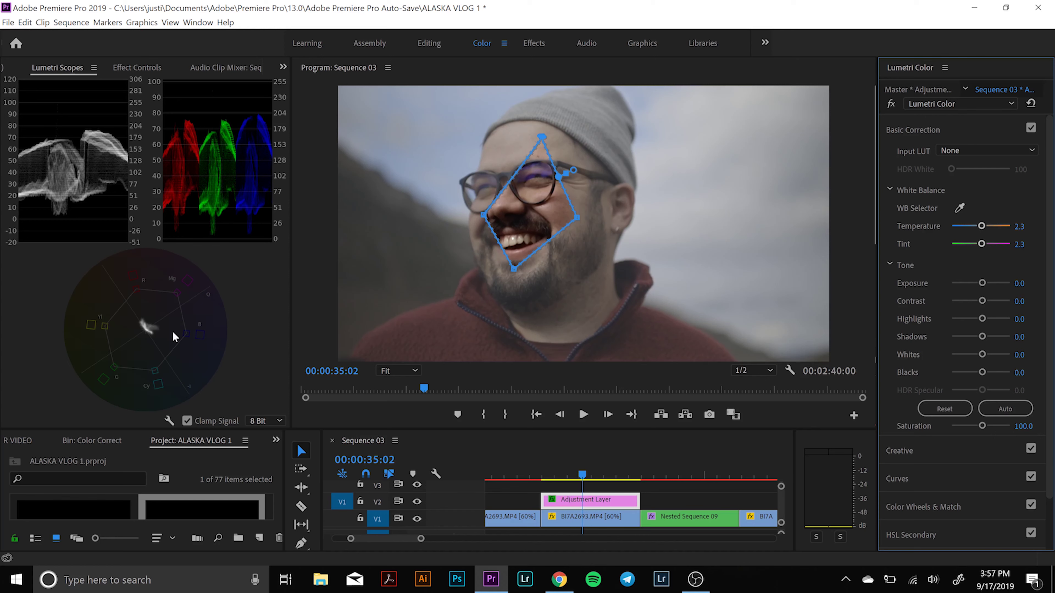
- Delete the opacity mask from the adjustment layer and bring back the Lumetri scopes
click(144, 66)
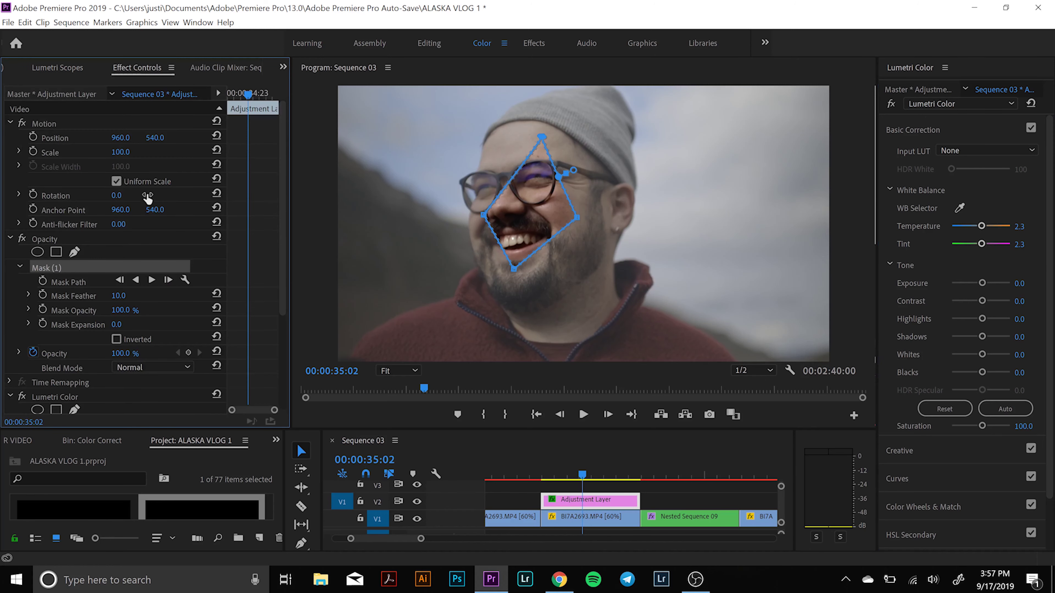
key(Delete)
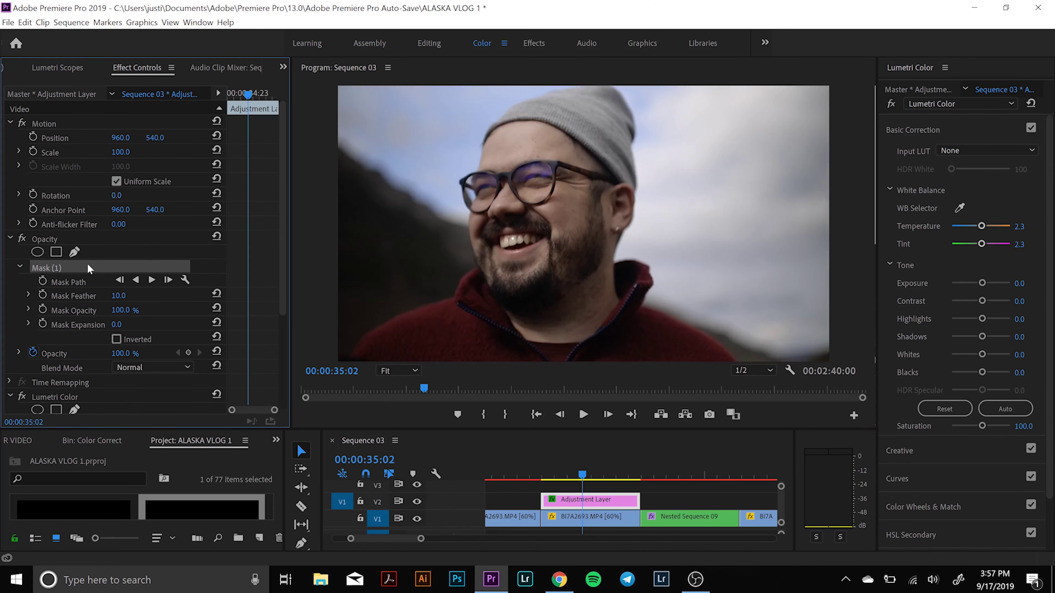
click(62, 67)
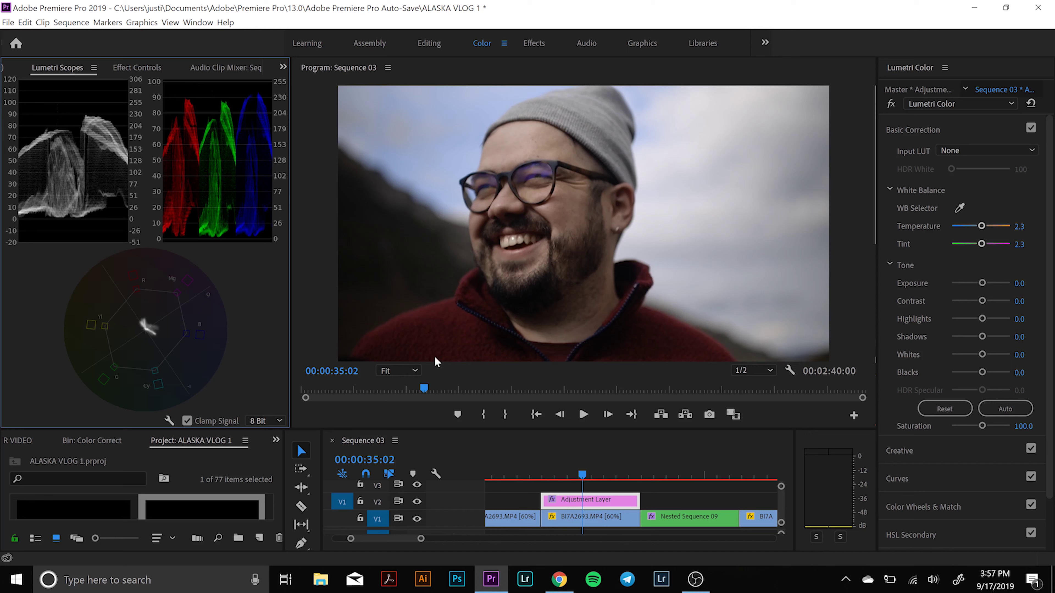
- Create a new 1920 x 1080 adjustment layer at 23.976 fps with square pixels
click(258, 539)
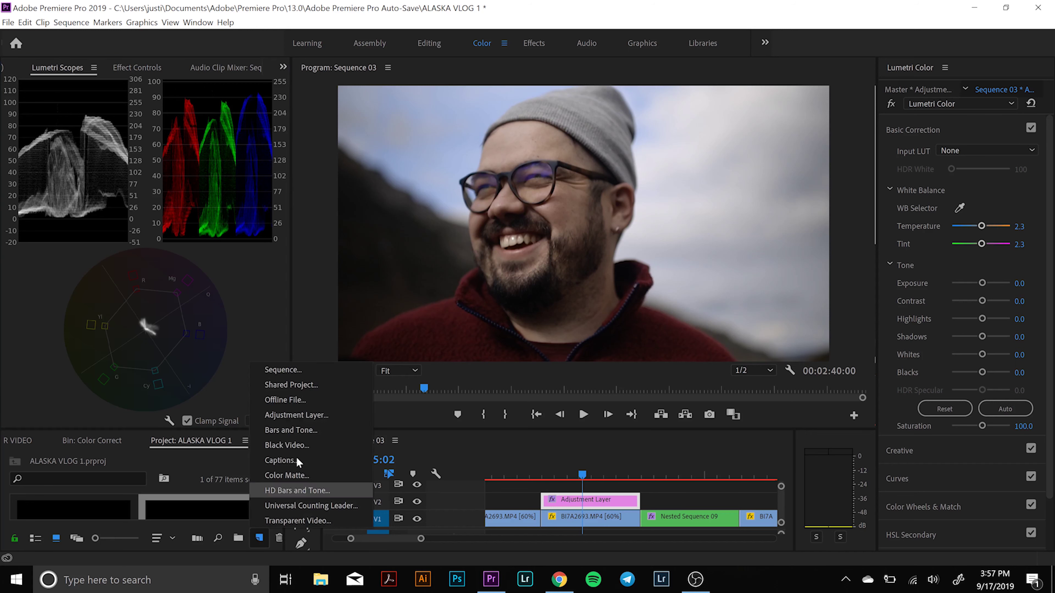
click(293, 419)
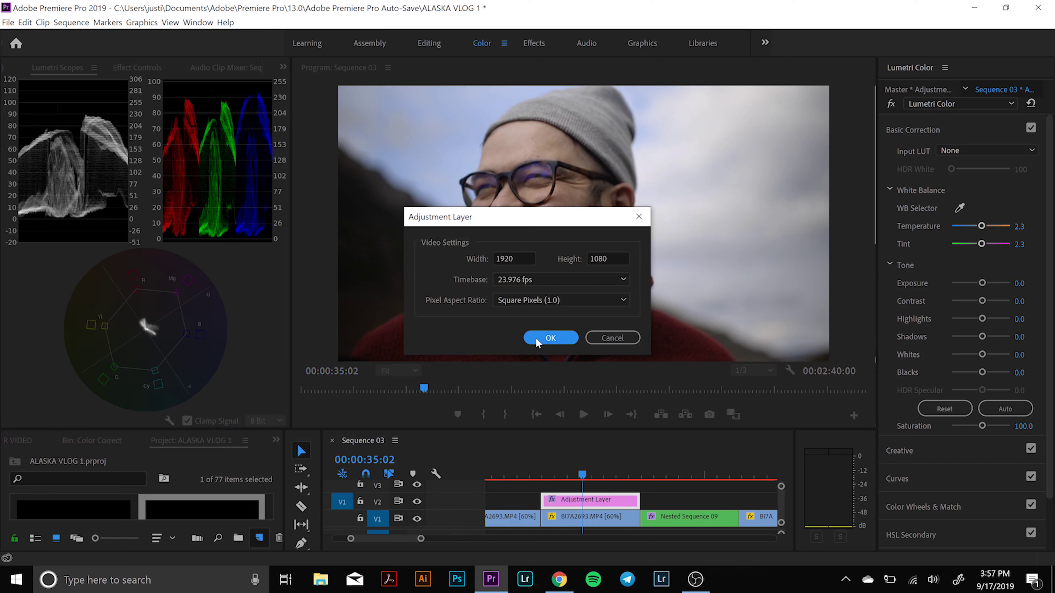
click(549, 339)
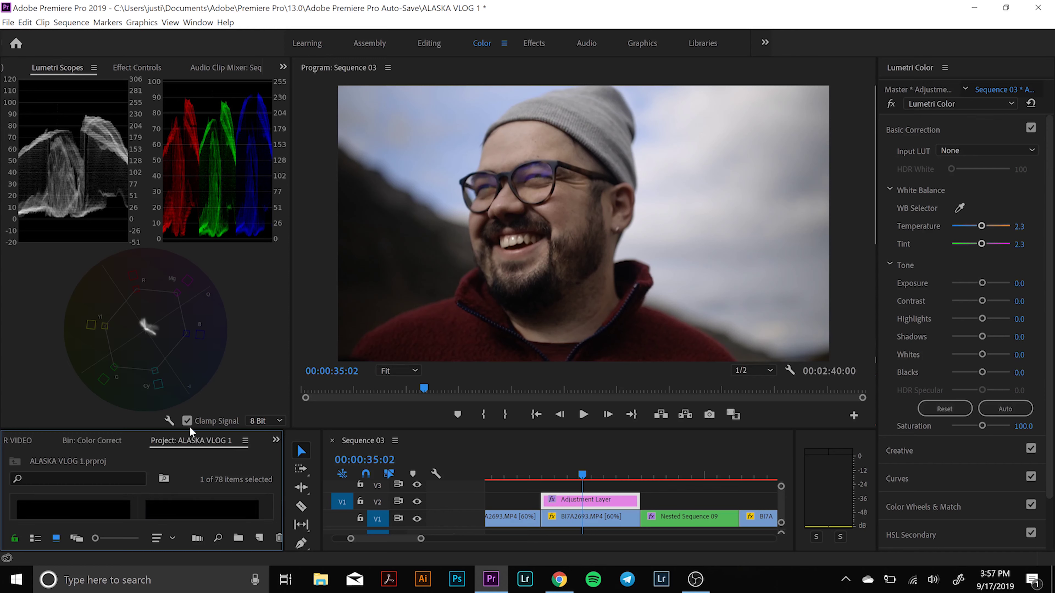
- Enlarge the project and timeline area and place the new adjustment layer on V3, directly above the existing adjustment layer
drag(189, 428, 203, 375)
drag(268, 449, 268, 453)
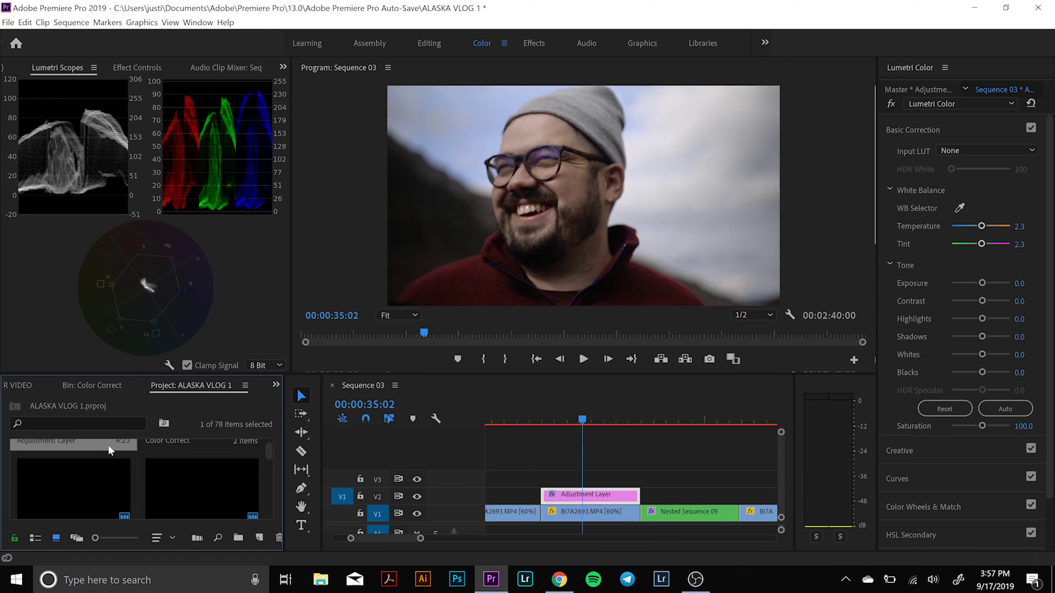
drag(92, 443, 520, 491)
drag(266, 446, 266, 445)
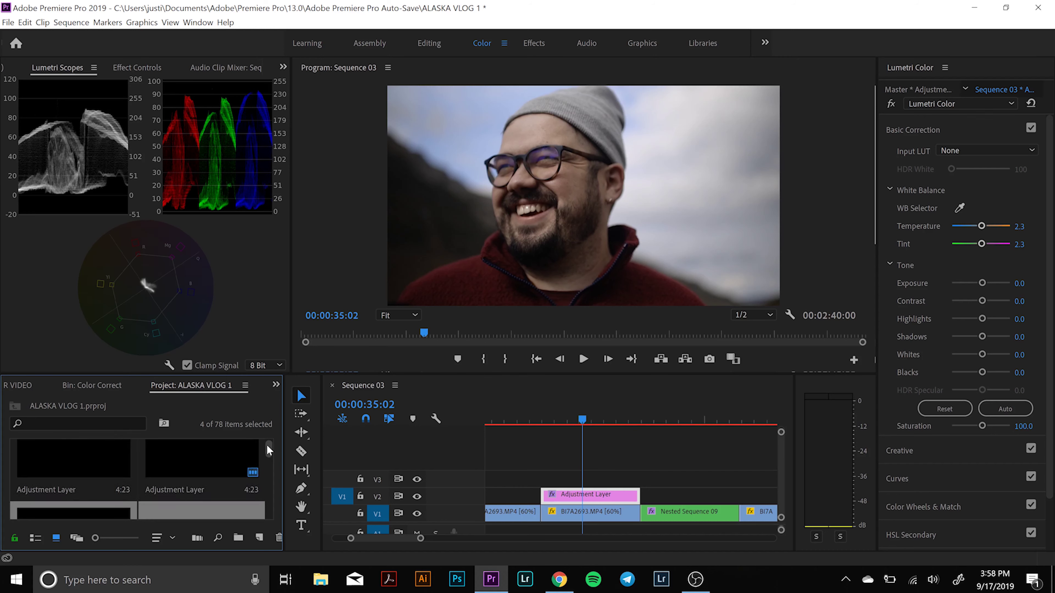
click(94, 500)
drag(80, 488, 632, 477)
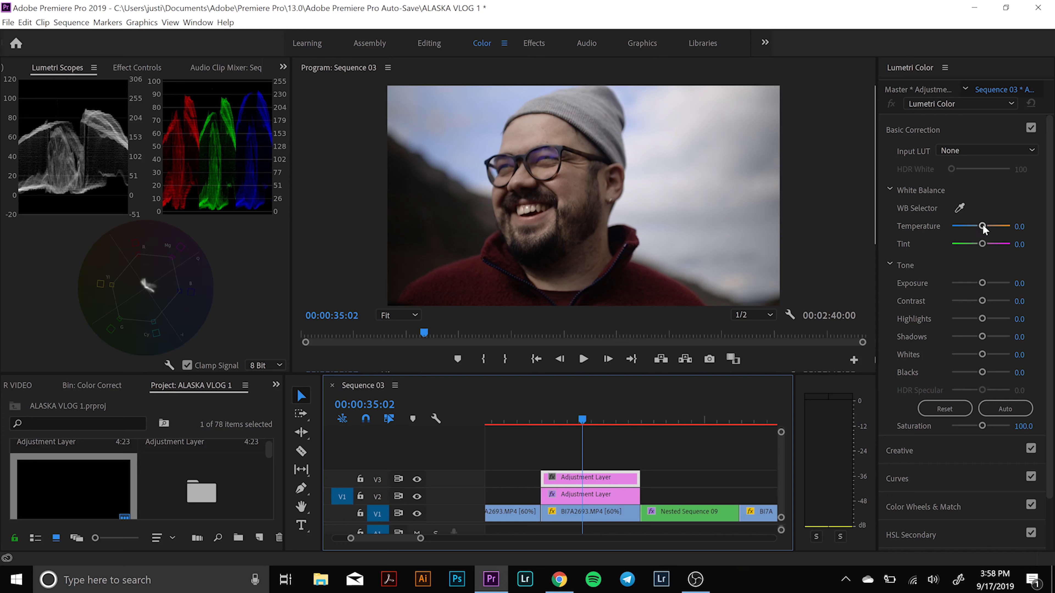
- Test warmer and cooler Temperature settings on the V3 adjustment layer, then reset the Temperature to 0.0
drag(982, 226, 987, 226)
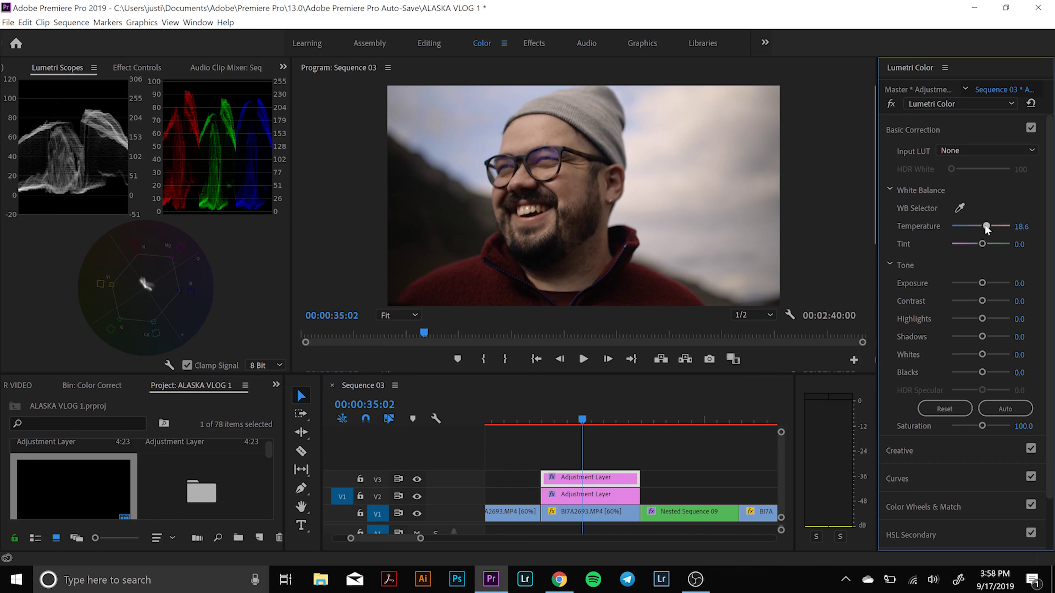
drag(984, 225, 984, 227)
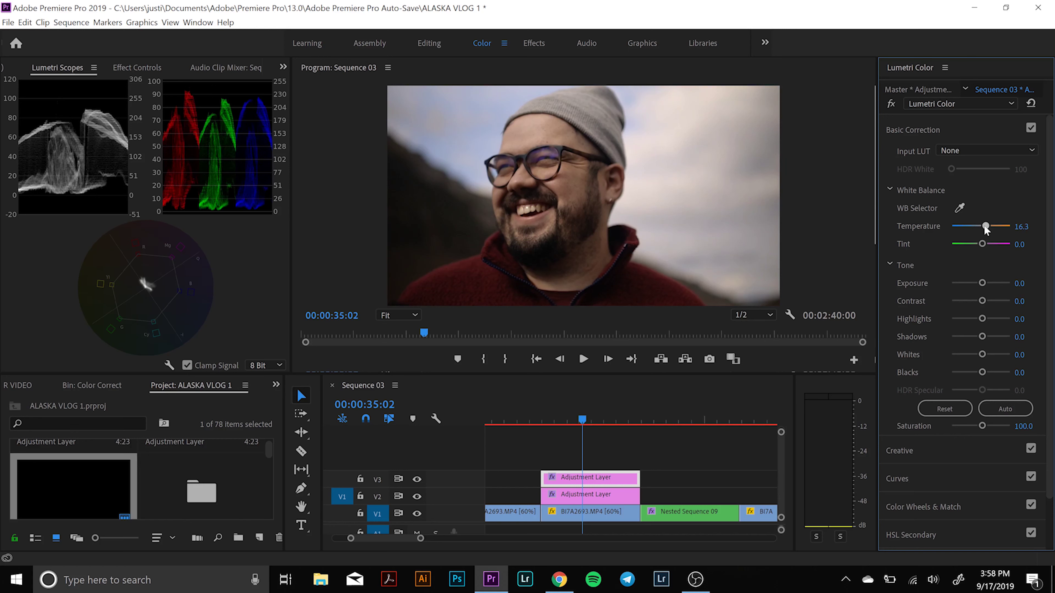
drag(989, 224, 974, 224)
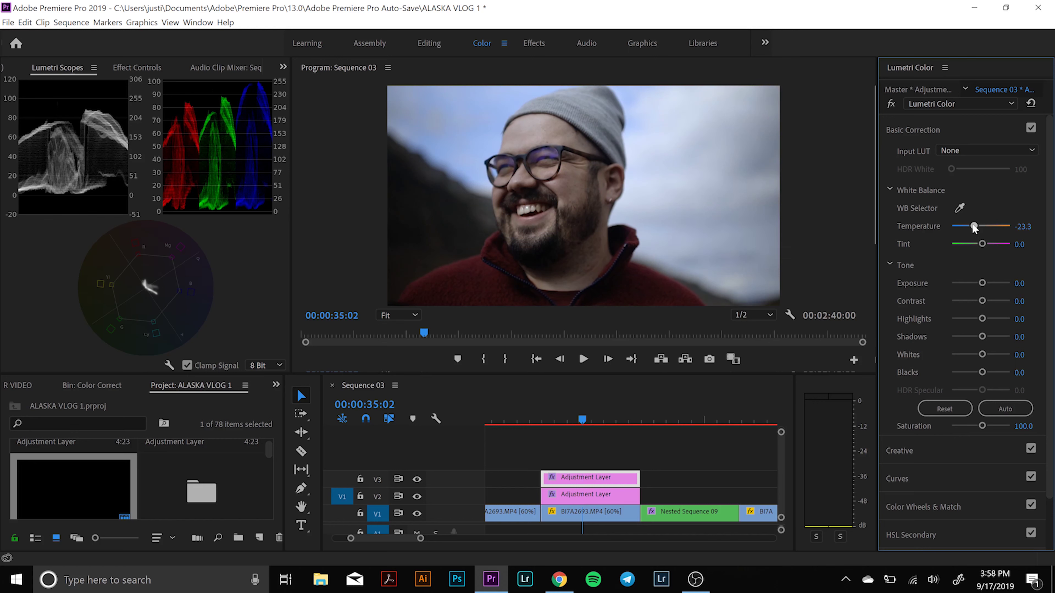
double_click(974, 225)
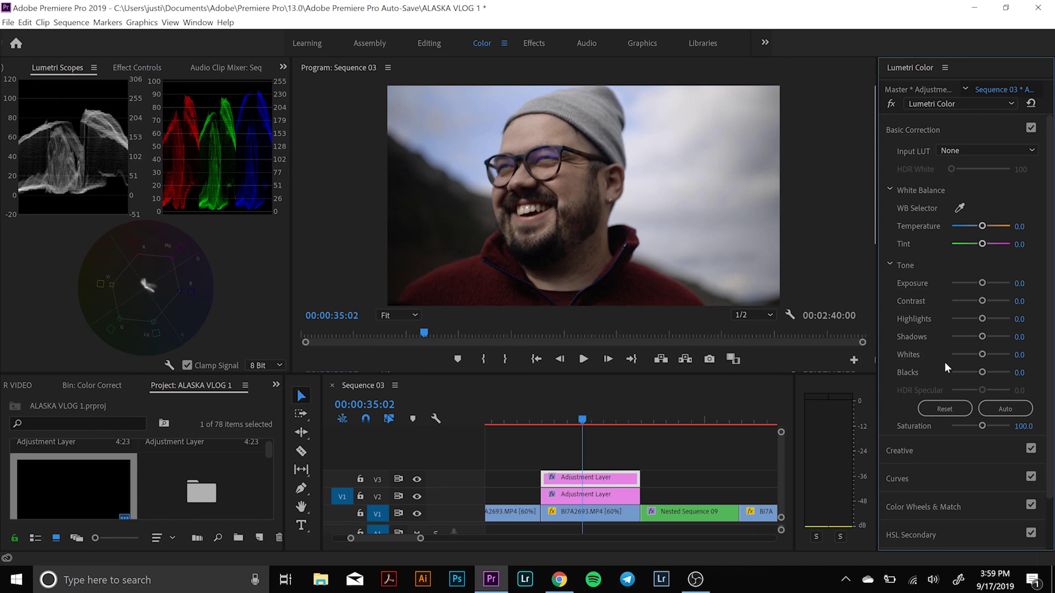
- Set the Creative Vibrance to 20 and Saturation to 90 on the V3 adjustment layer
click(915, 454)
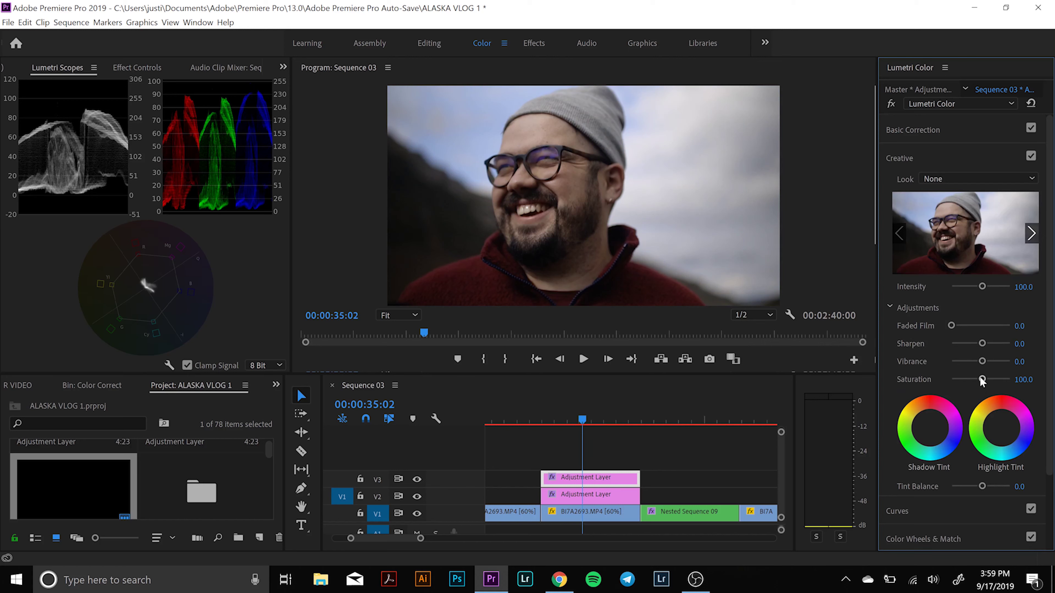
mouse_move(981, 380)
mouse_down()
mouse_move(1024, 377)
mouse_move(977, 380)
mouse_move(987, 363)
mouse_up()
click(1021, 362)
text(20)
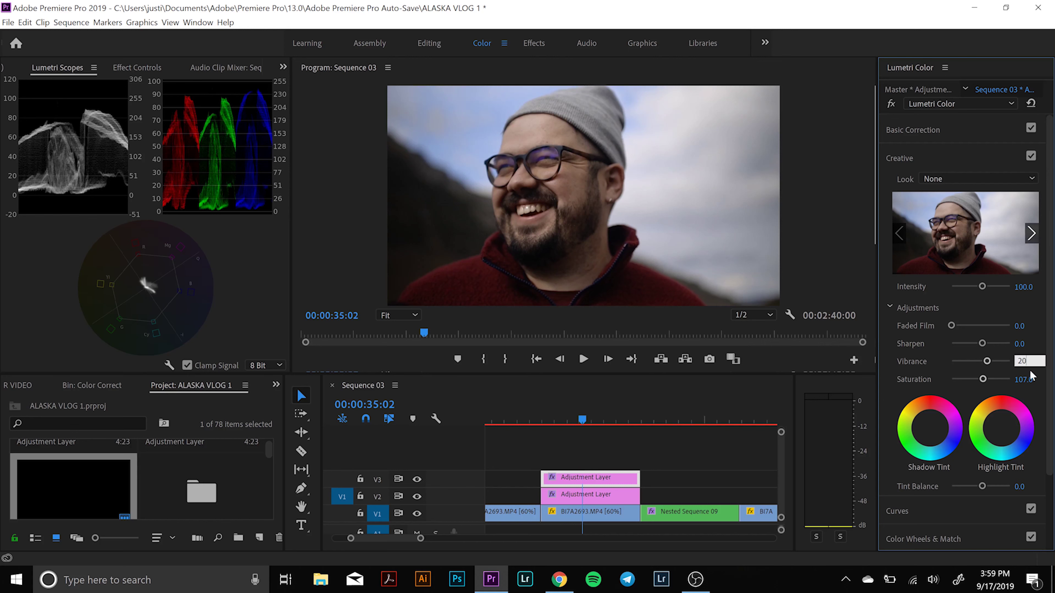
key(Return)
click(1029, 378)
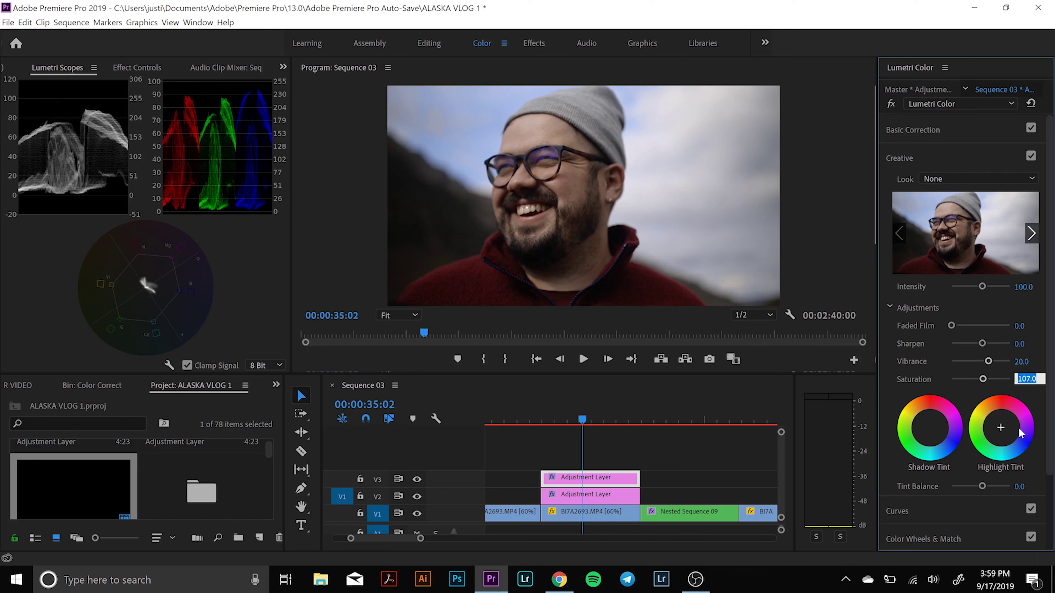
text(90)
key(Return)
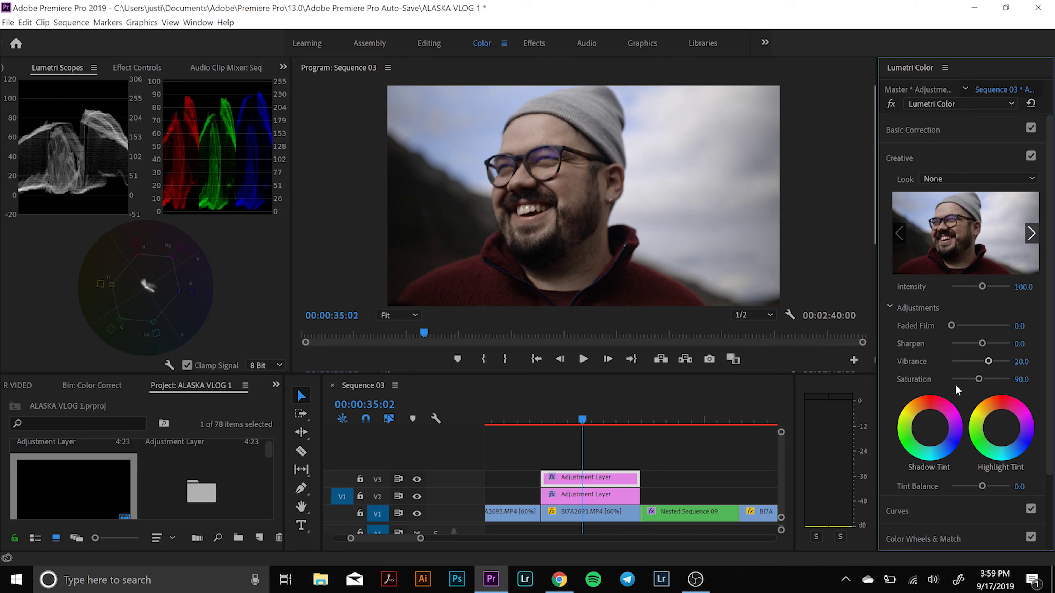
- Set the Creative Sharpen amount to 10 and test Faded Film, returning it to 0.0
click(1021, 343)
text(10)
key(Return)
drag(951, 326, 880, 465)
- Shape the white RGB curve into a gentle S, with a lowered shadow point and a raised highlight point
scroll(893, 461, down, 3)
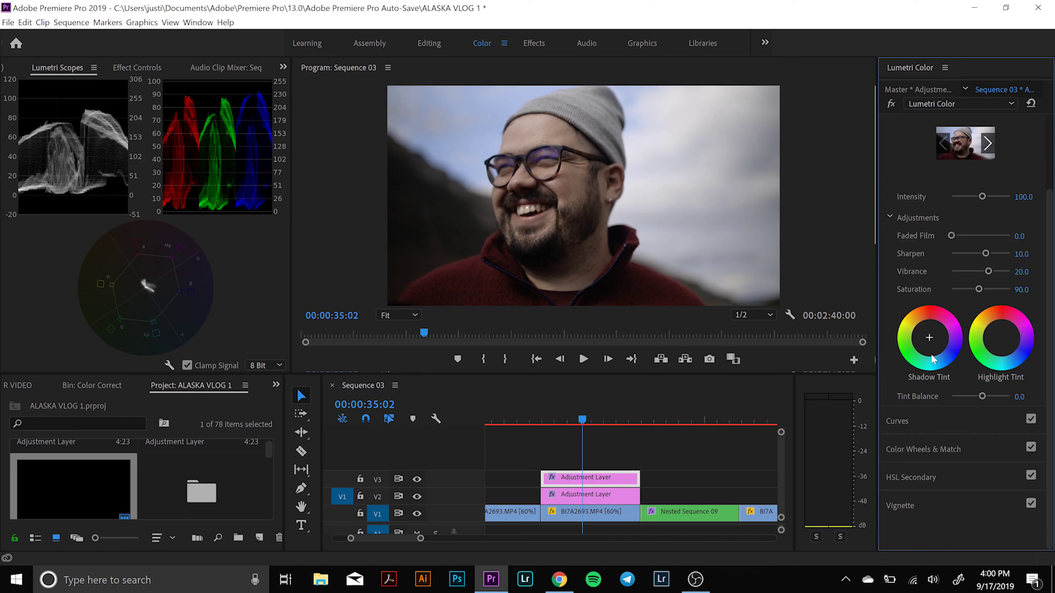
click(918, 420)
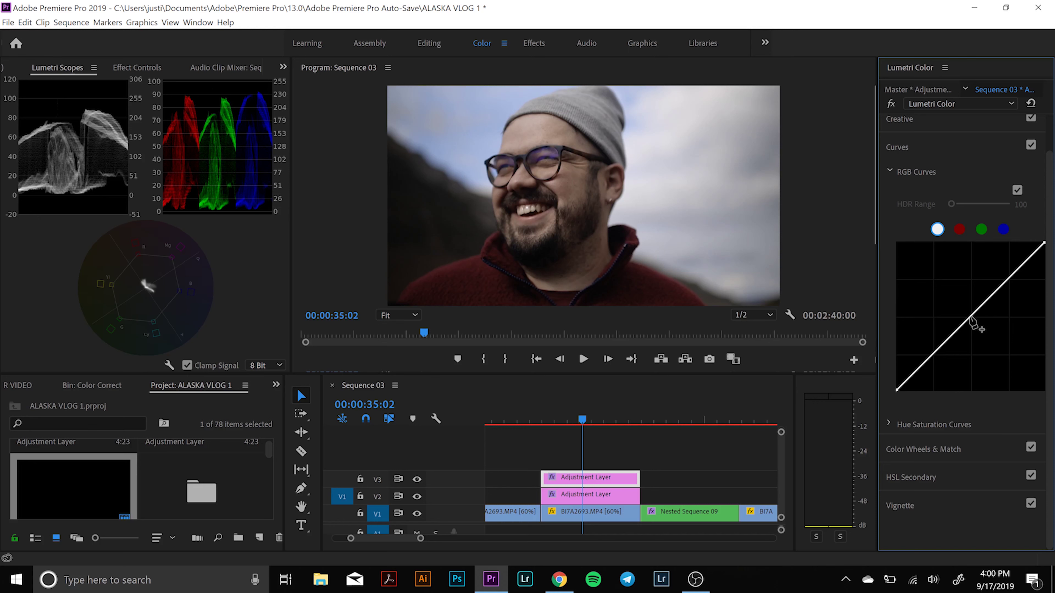
click(932, 353)
drag(933, 354, 936, 358)
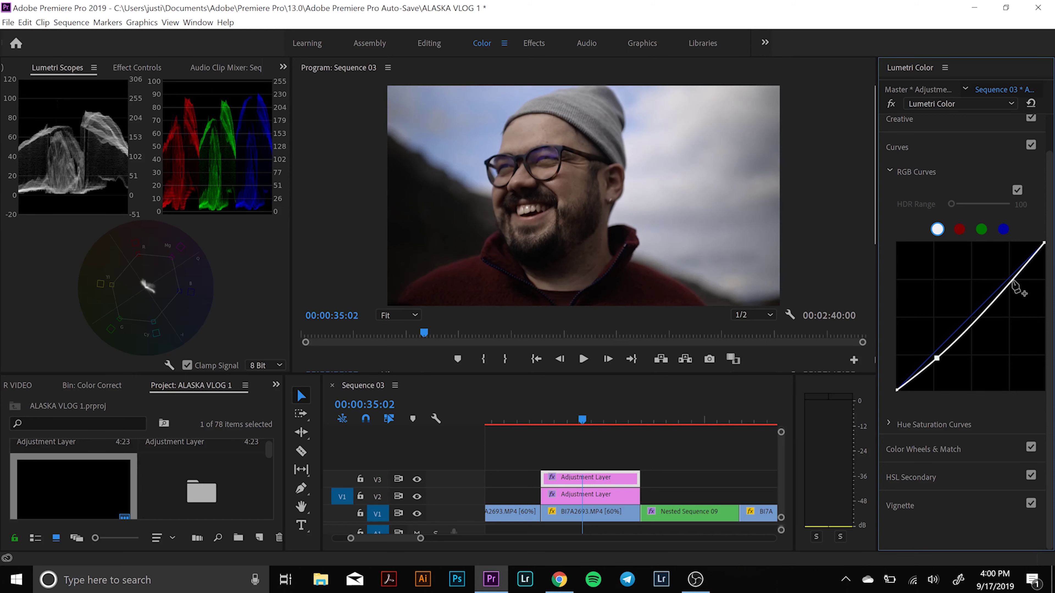
drag(1010, 285, 1006, 277)
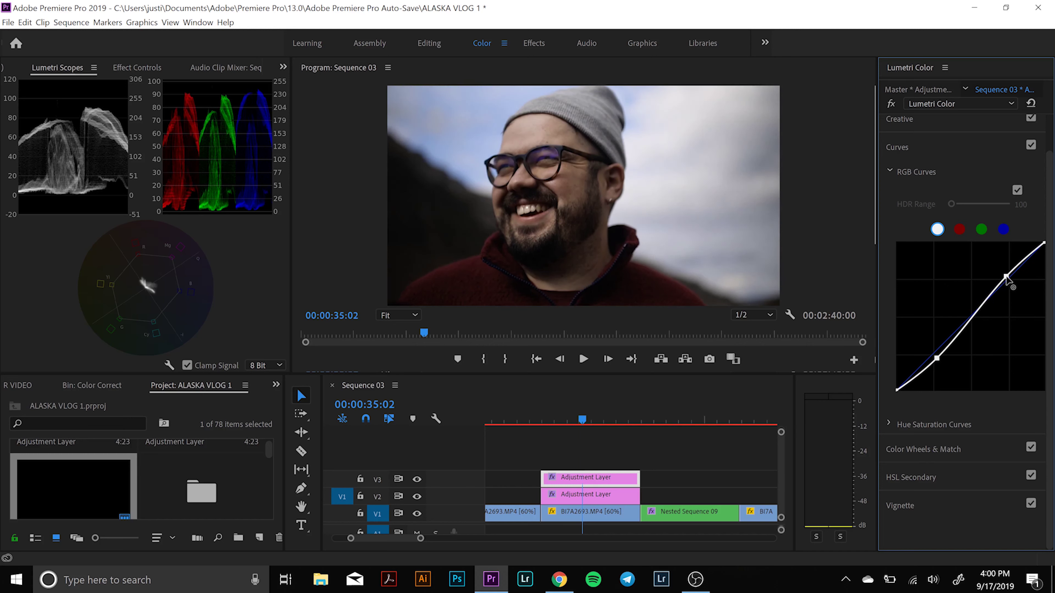
- Compare the image with the Curves adjustment off and on for the V3 adjustment layer, leaving Curves enabled
click(1031, 146)
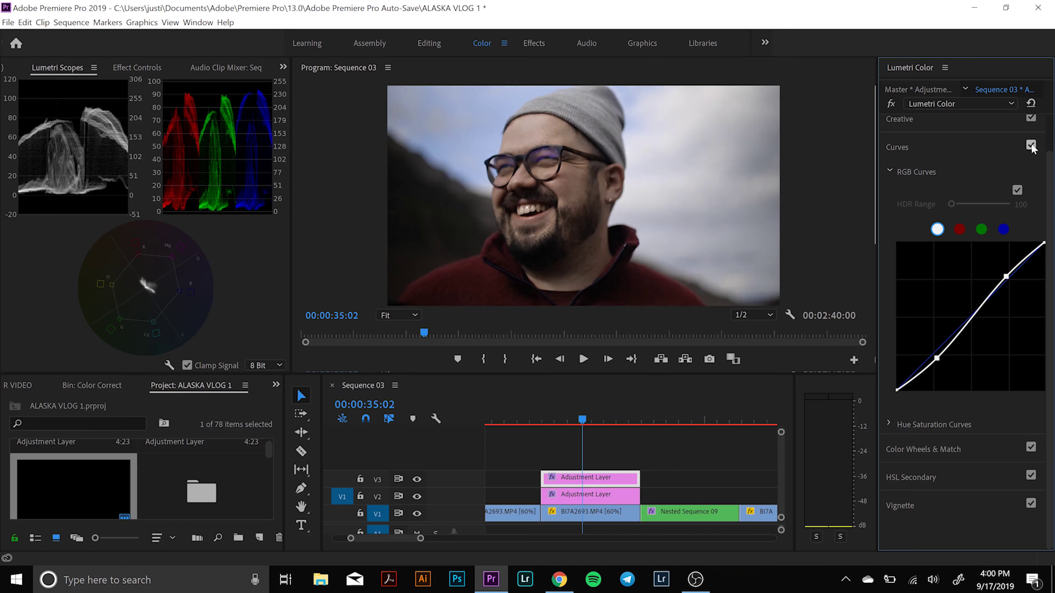
click(1031, 145)
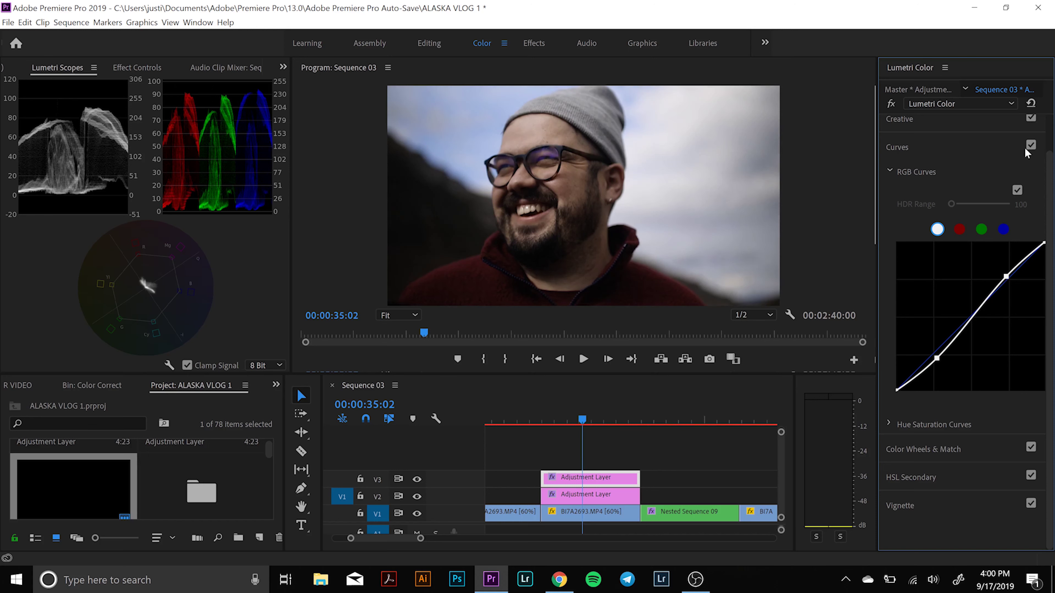
click(1024, 148)
click(1025, 154)
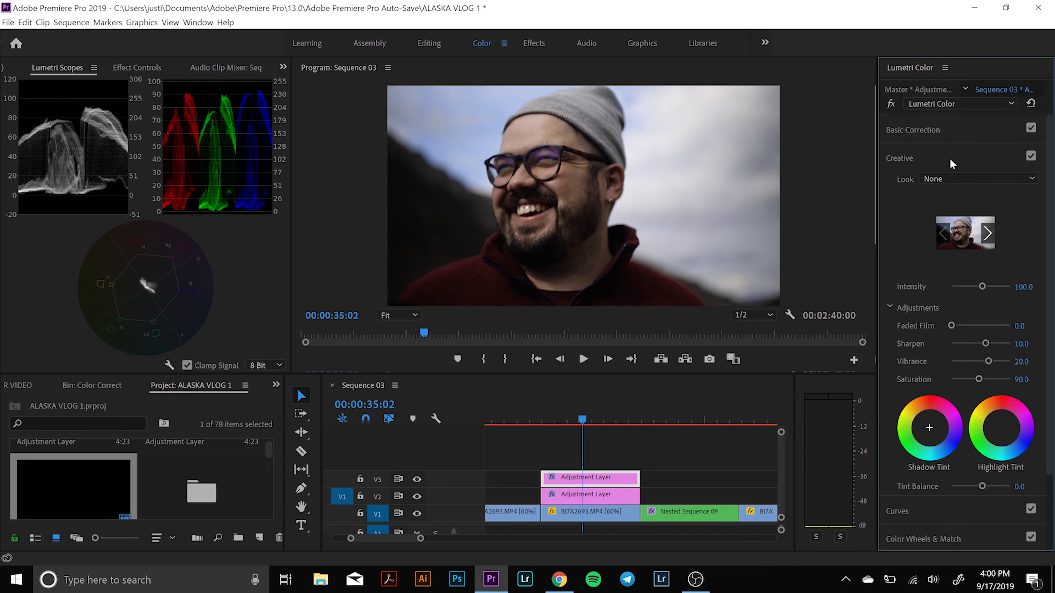
click(1025, 158)
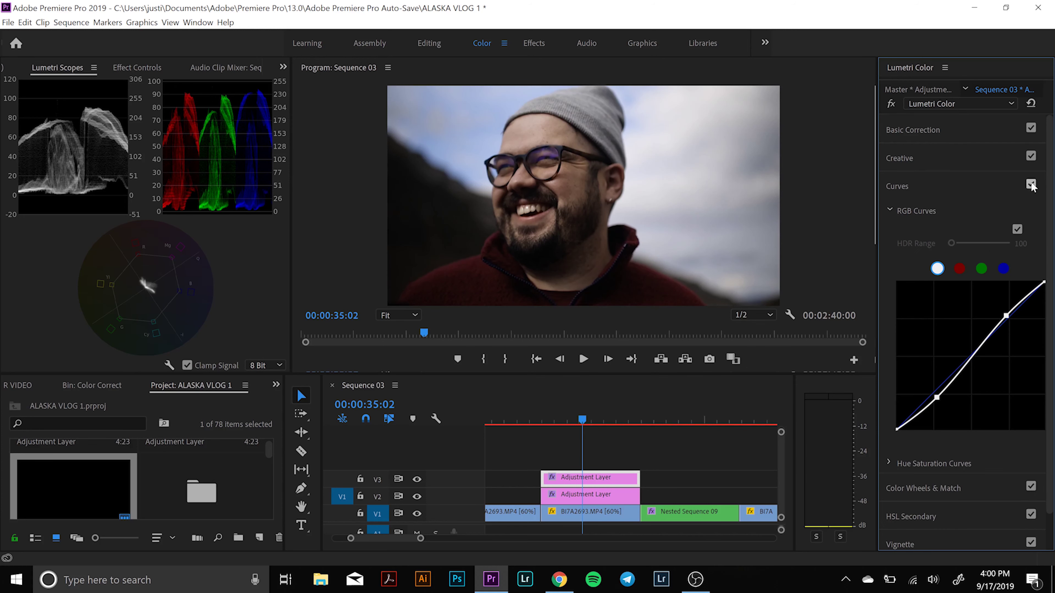
click(1031, 185)
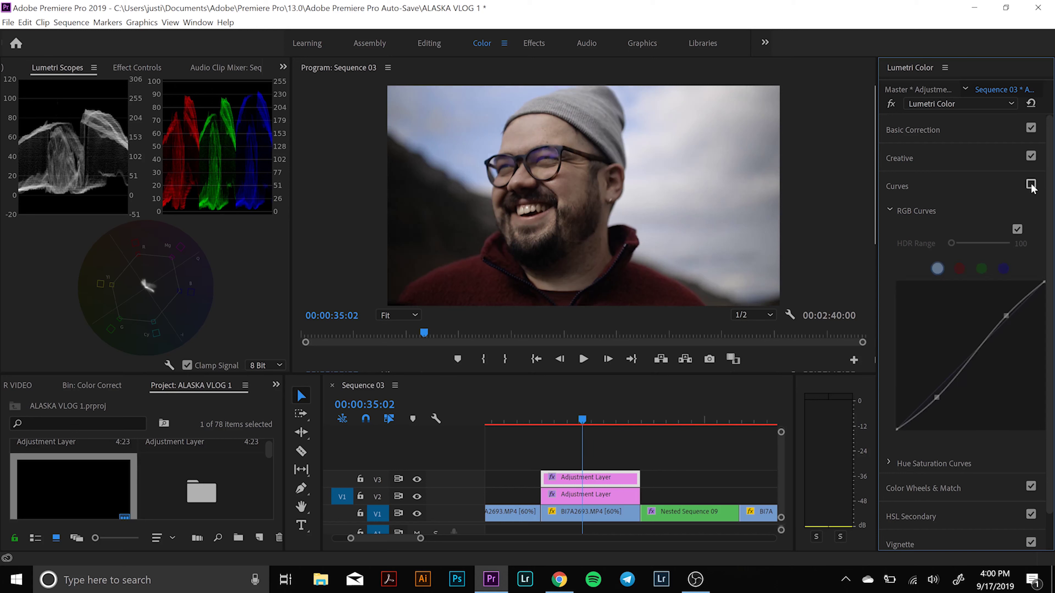
click(1031, 187)
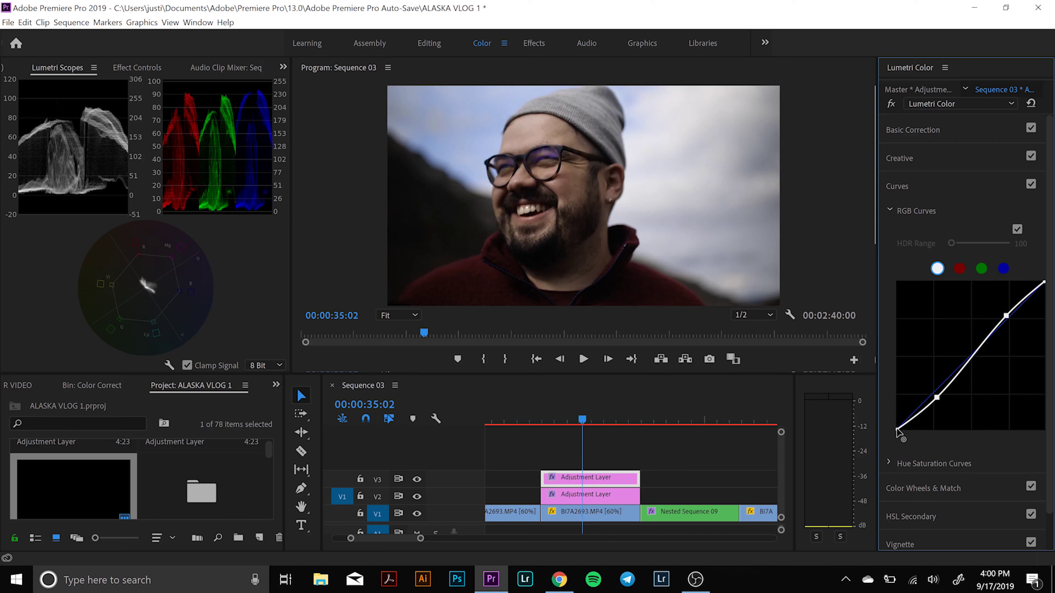
- Raise the black endpoint of the white RGB curve slightly and shift the shadow point up and inward to fade the blacks
mouse_move(896, 428)
mouse_down()
mouse_move(894, 398)
mouse_move(884, 434)
mouse_move(887, 410)
mouse_move(887, 420)
mouse_up()
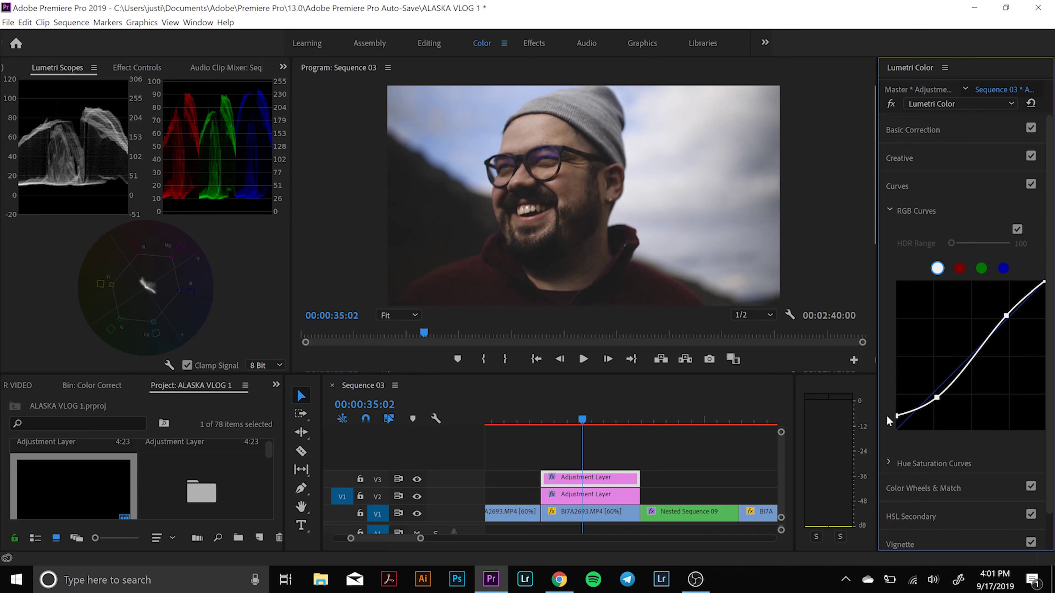
drag(885, 414, 883, 419)
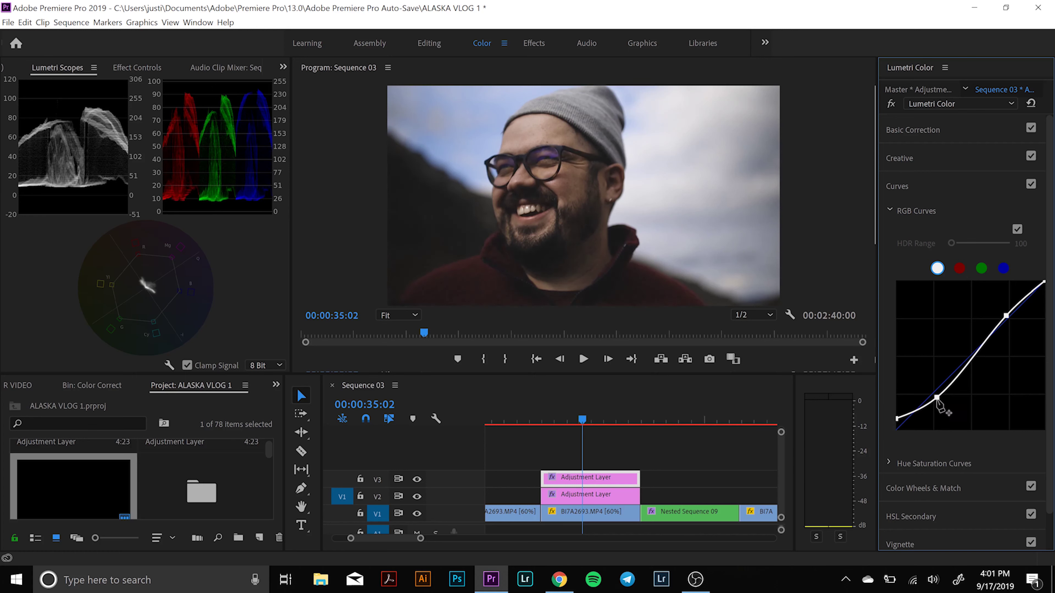
drag(938, 398, 951, 390)
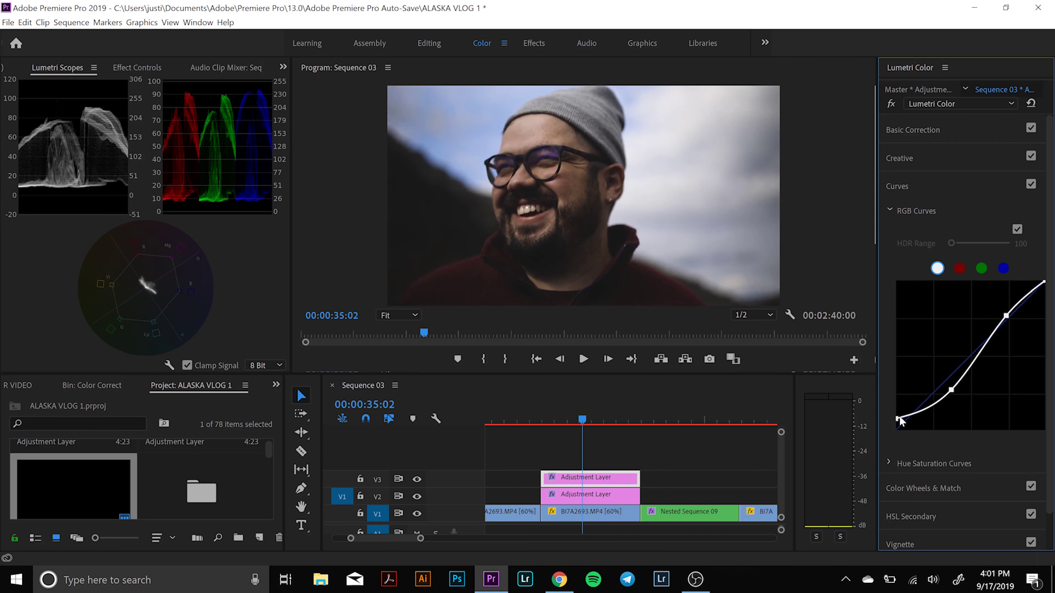
drag(897, 419, 892, 410)
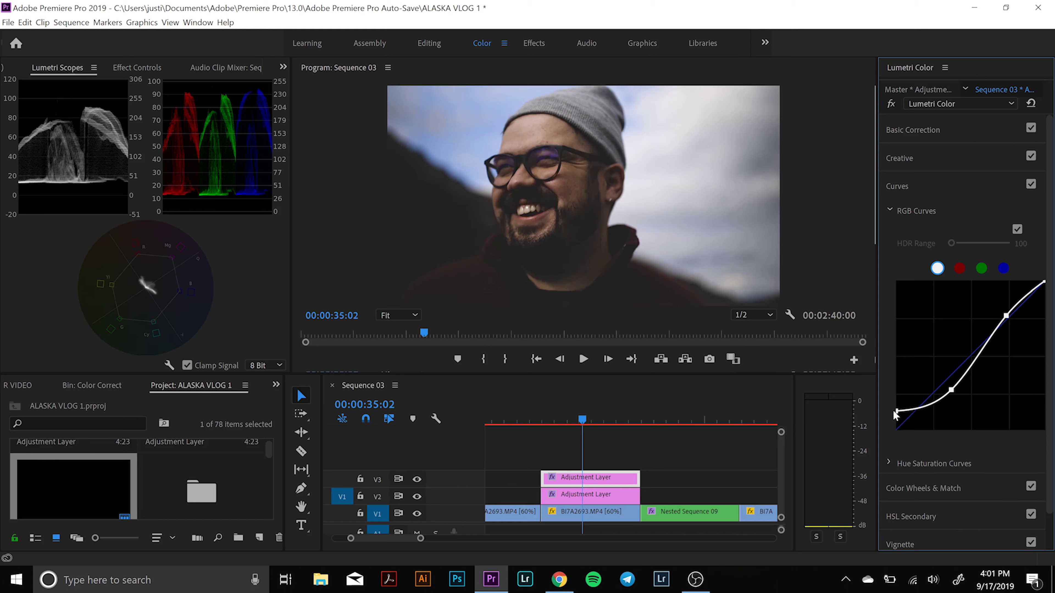
drag(951, 391, 946, 392)
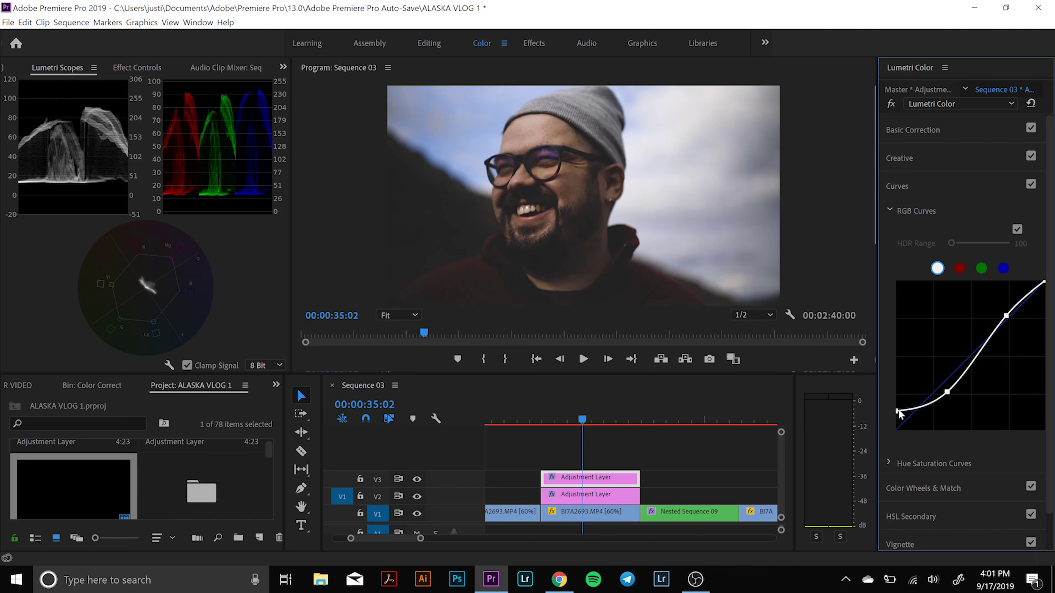
drag(896, 411, 896, 422)
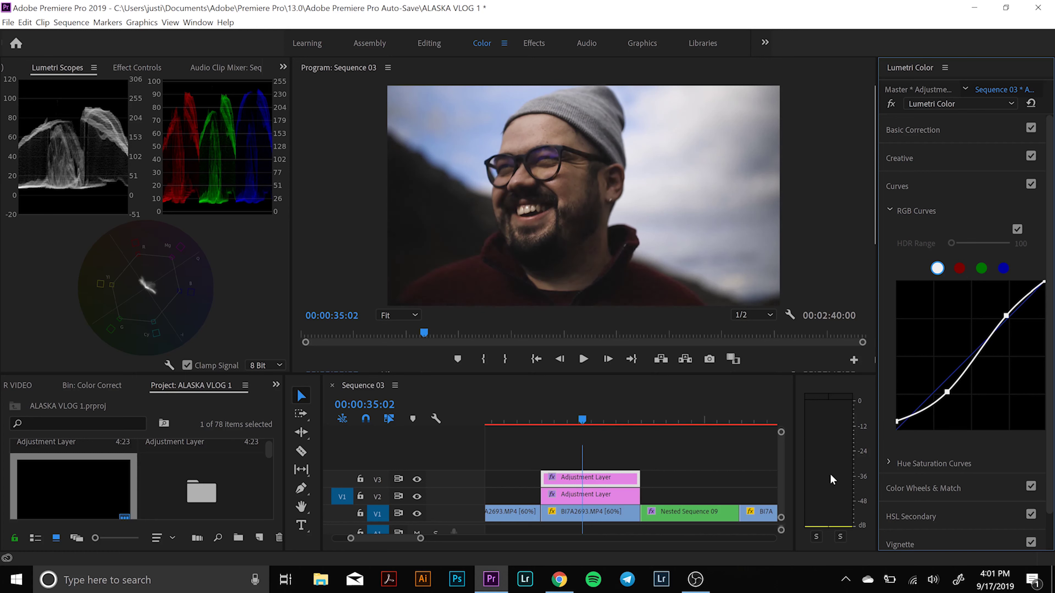
- Compare the clip with and without its adjustment layers by toggling V3 and V2 track output, leaving both tracks visible
click(417, 479)
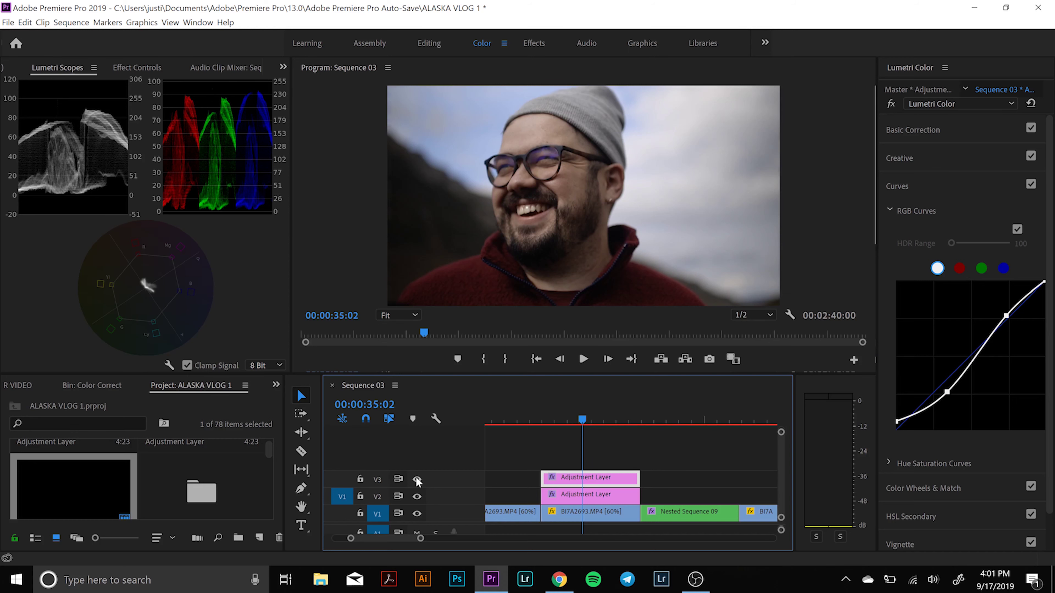
click(417, 480)
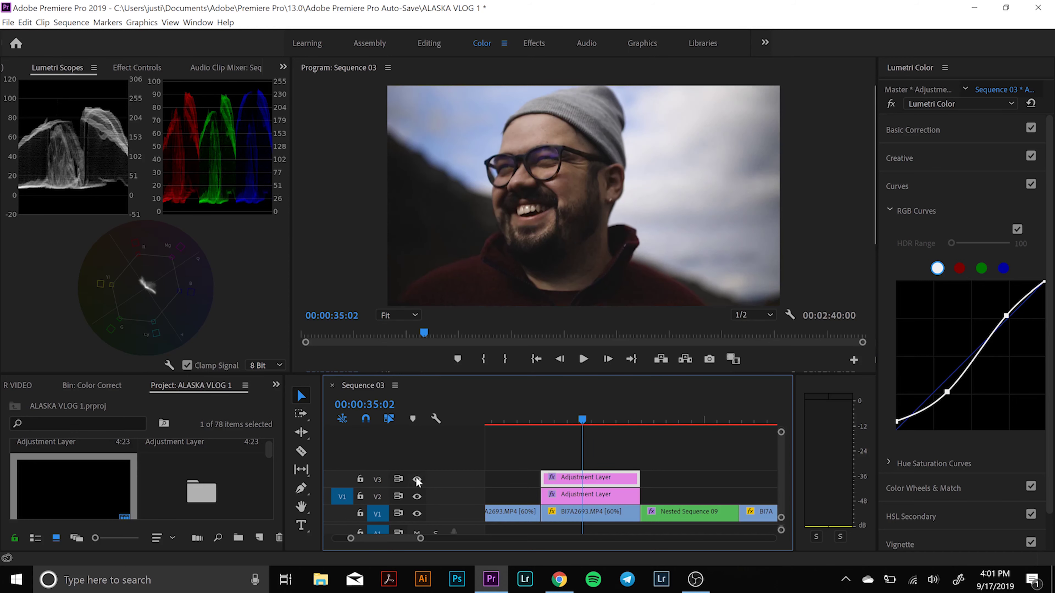
click(417, 479)
click(416, 497)
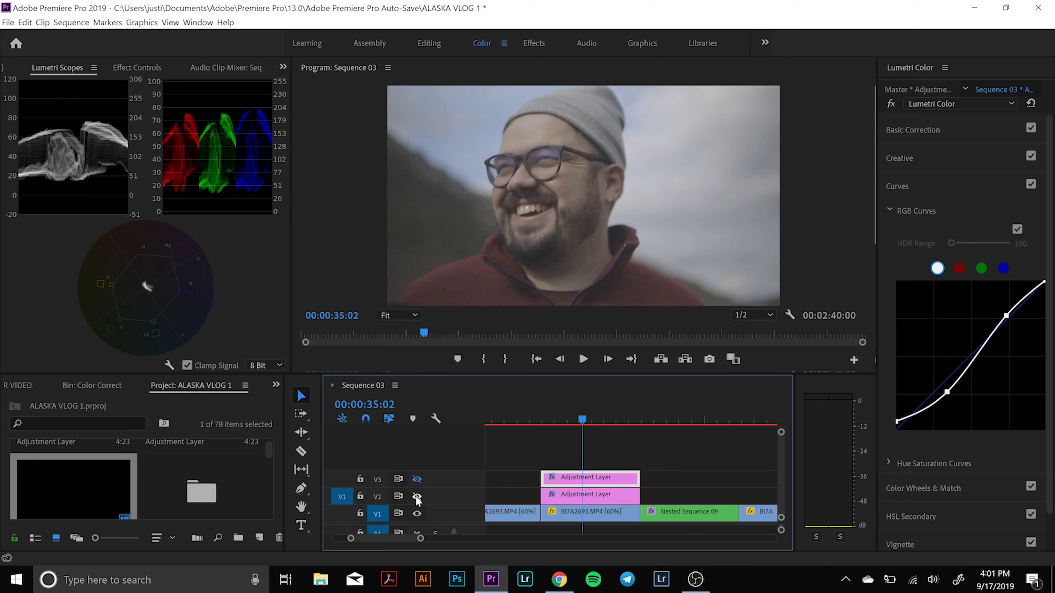
click(417, 498)
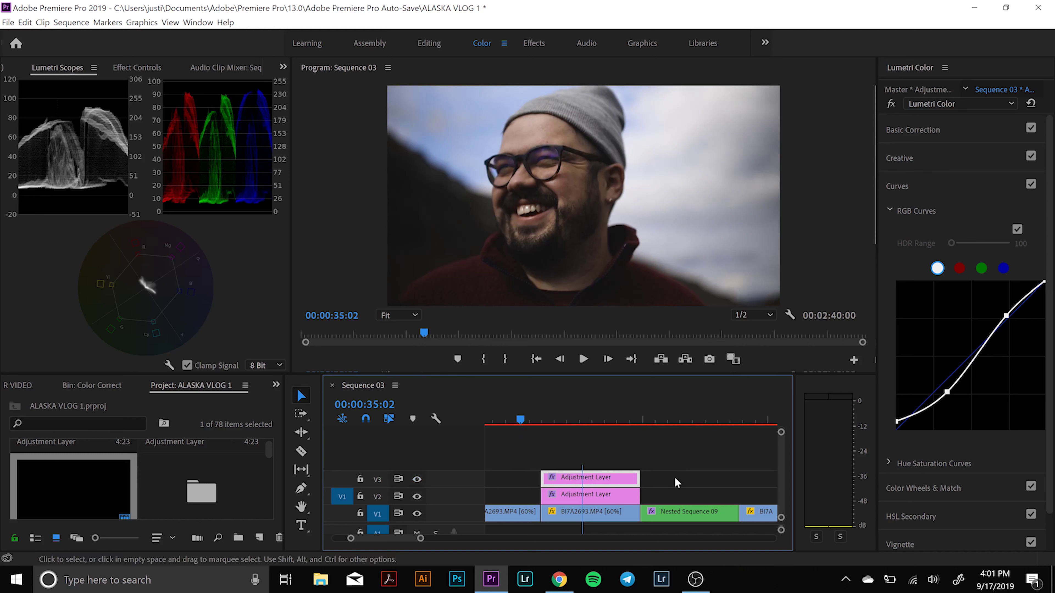
- Move the playhead to 00:00:47:12 on the second BI7A2696.MP4 clip in Sequence 03
scroll(664, 457, down, 3)
scroll(681, 436, down, 3)
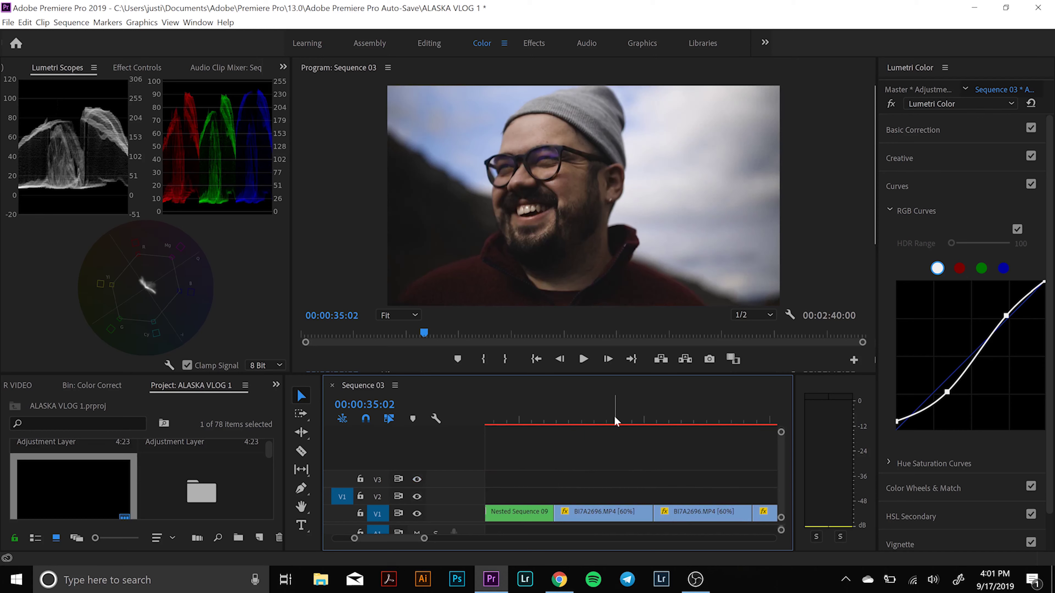
click(601, 419)
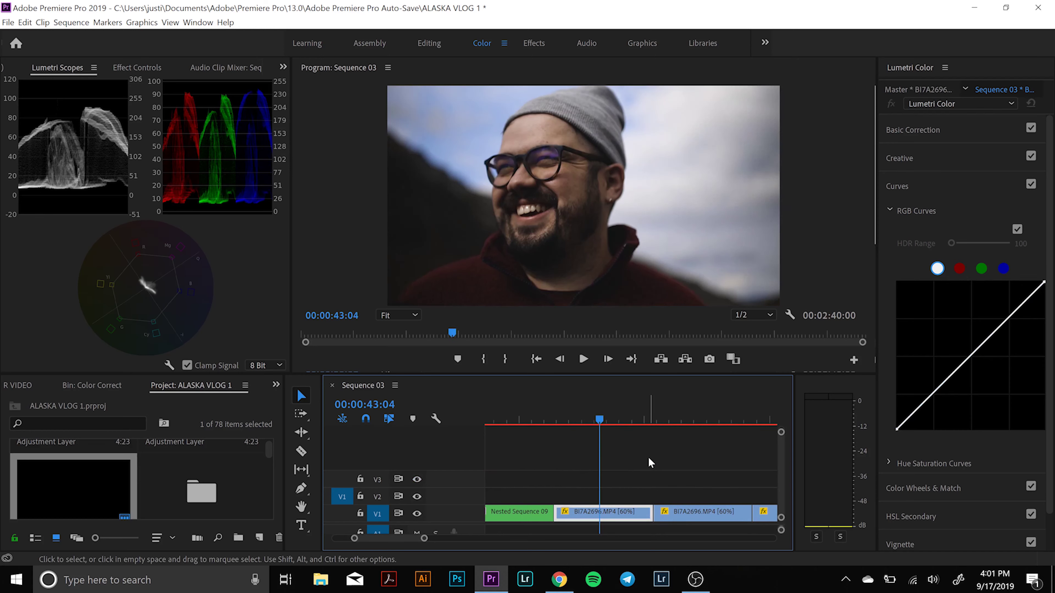
click(707, 421)
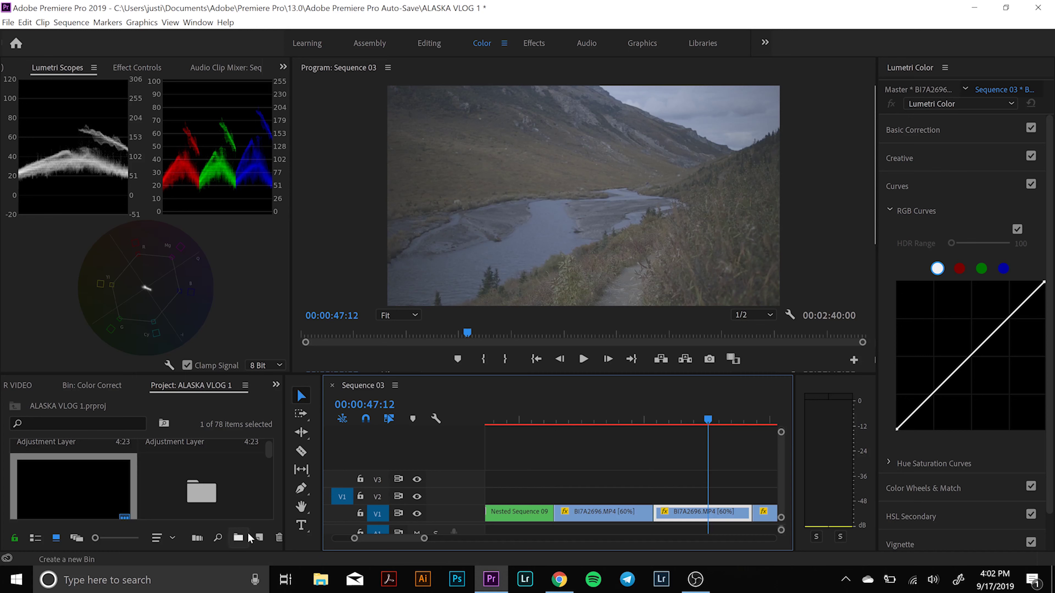
- Create a 1920 x 1080, 23.976 fps adjustment layer and place it on V2 above the second BI7A2696.MP4 clip
click(257, 538)
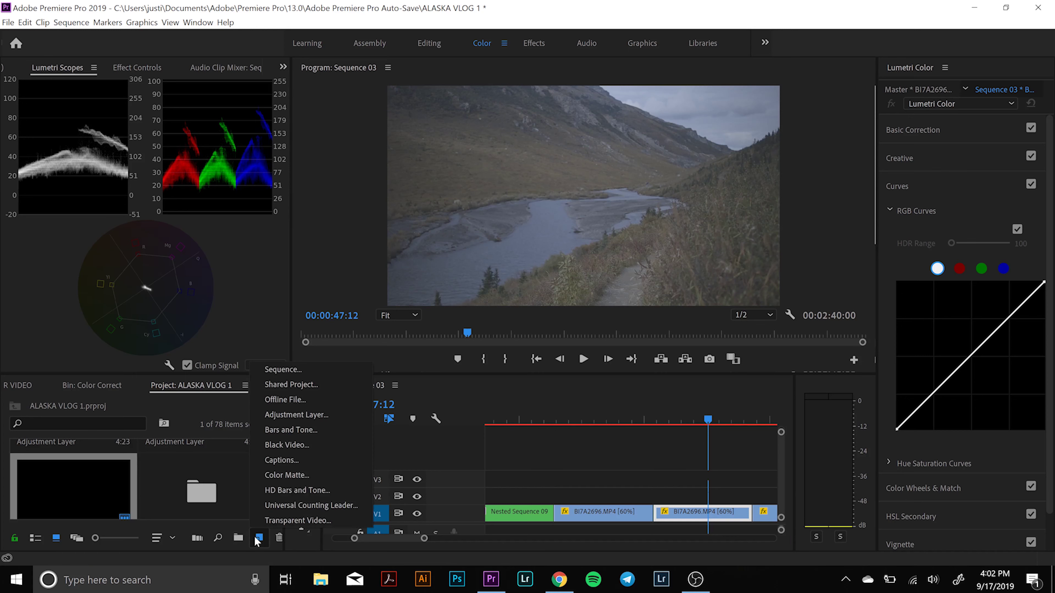
click(284, 413)
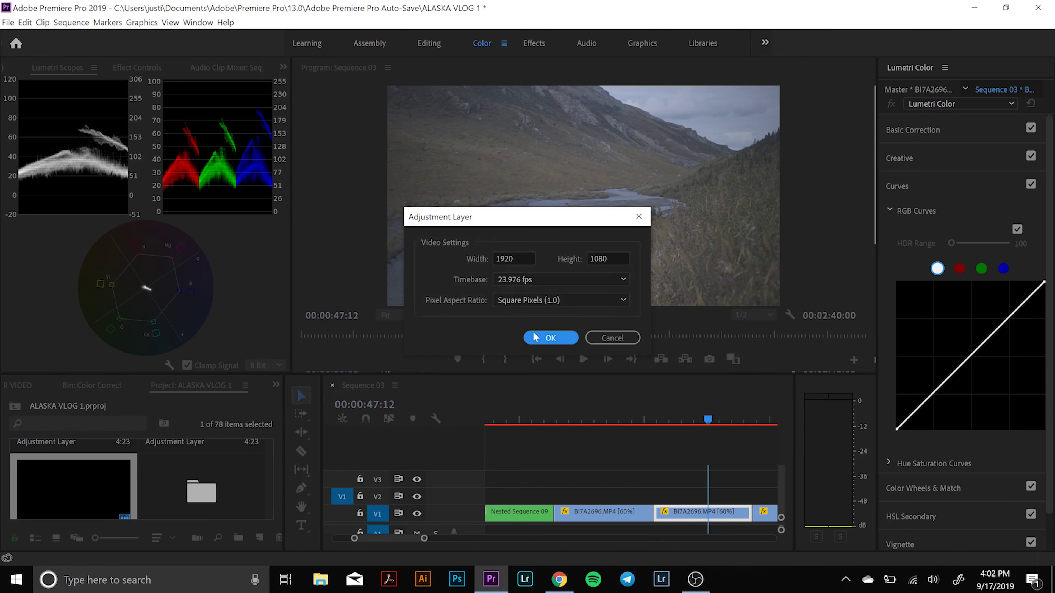
click(536, 337)
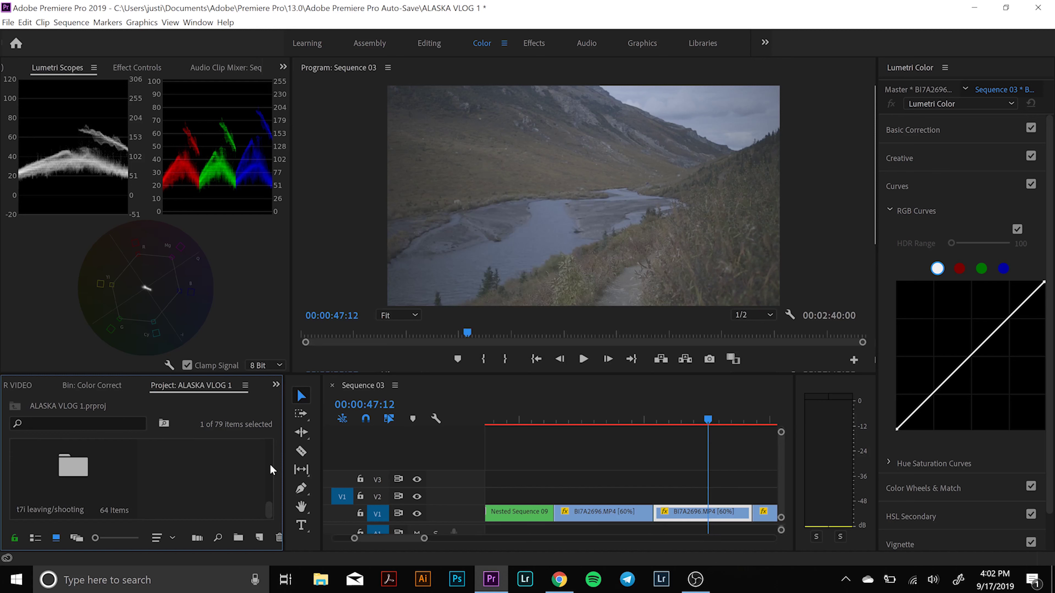
drag(270, 510, 736, 491)
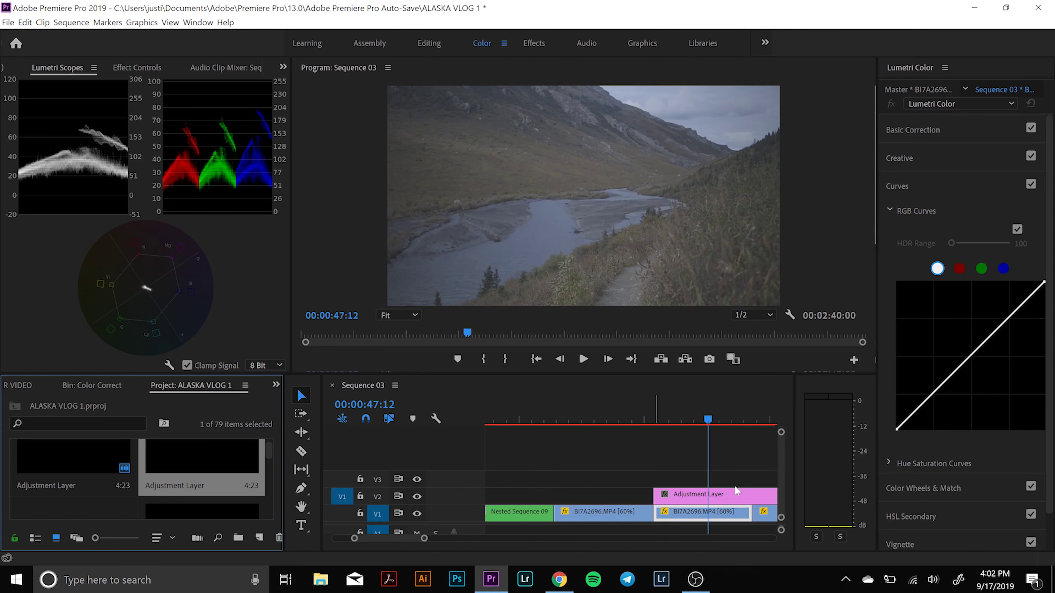
- Using the new V2 adjustment layer's color wheels, lower Shadows to the minimum, raise Highlights to the maximum and lift Midtones slightly
click(723, 493)
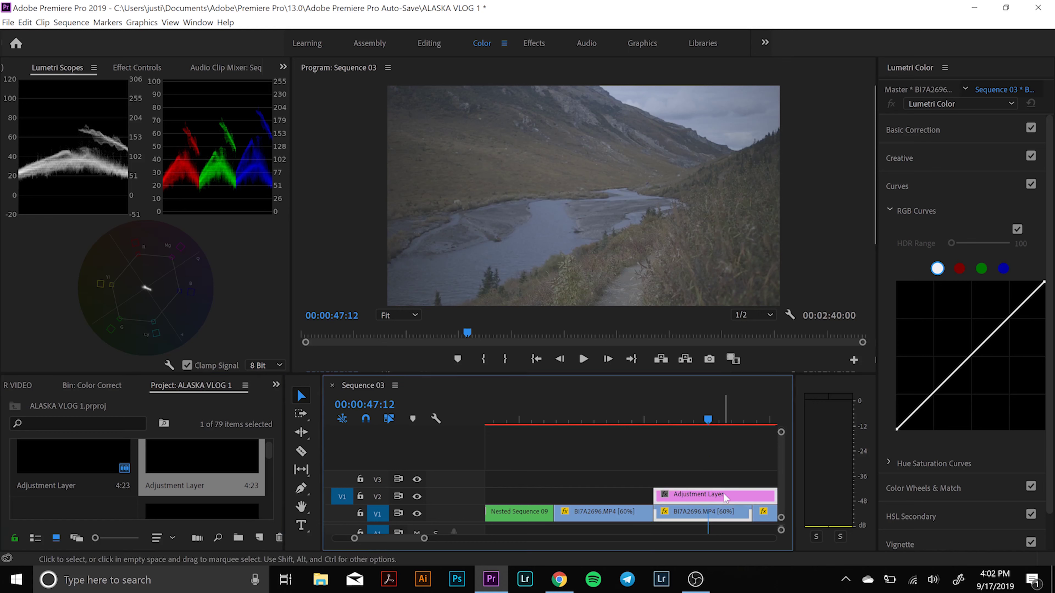
click(899, 186)
click(920, 215)
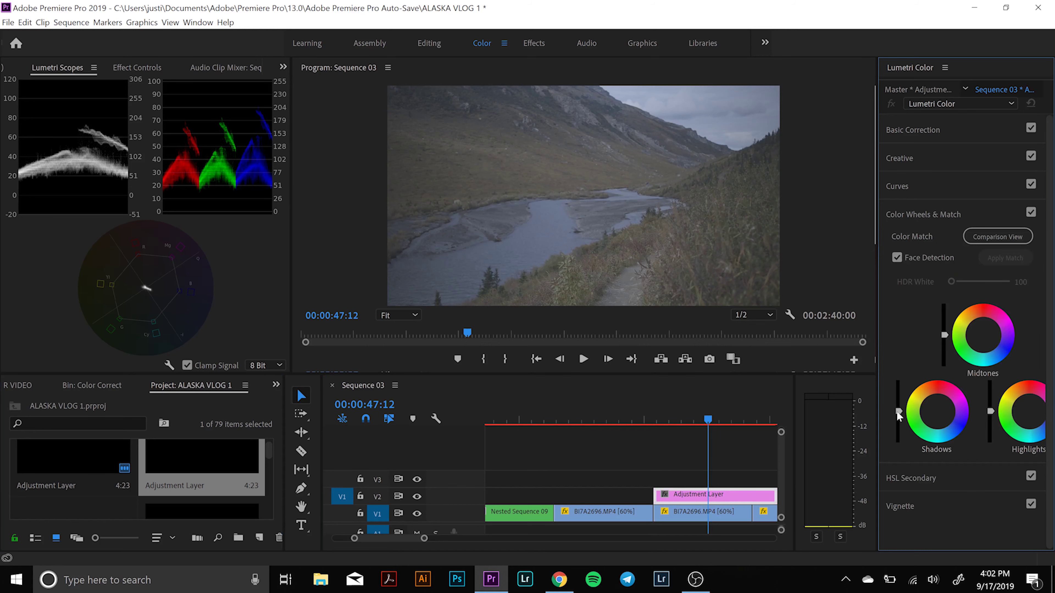
drag(895, 412, 949, 496)
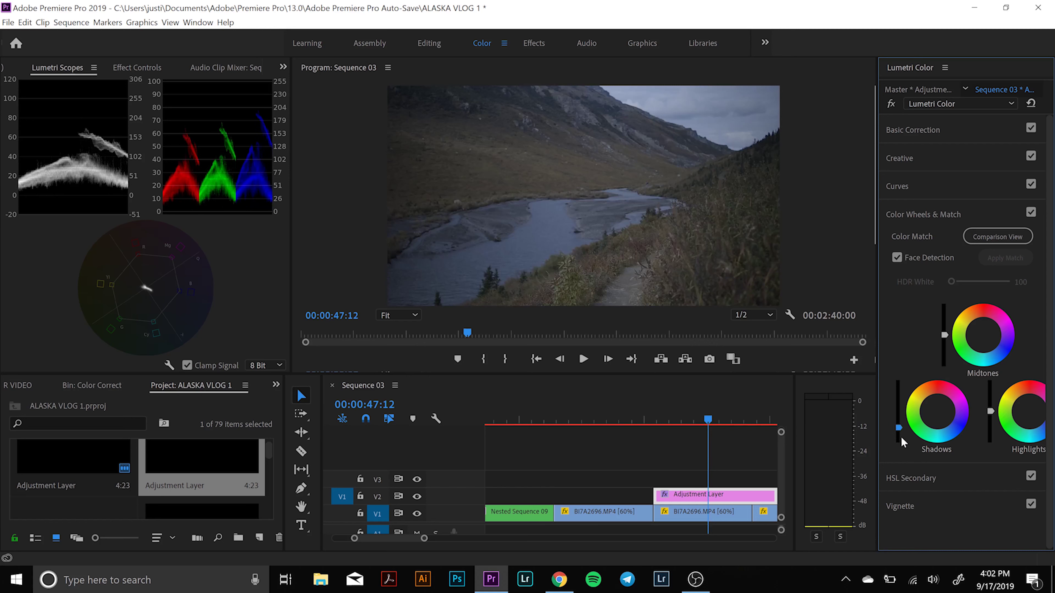
drag(898, 426, 890, 483)
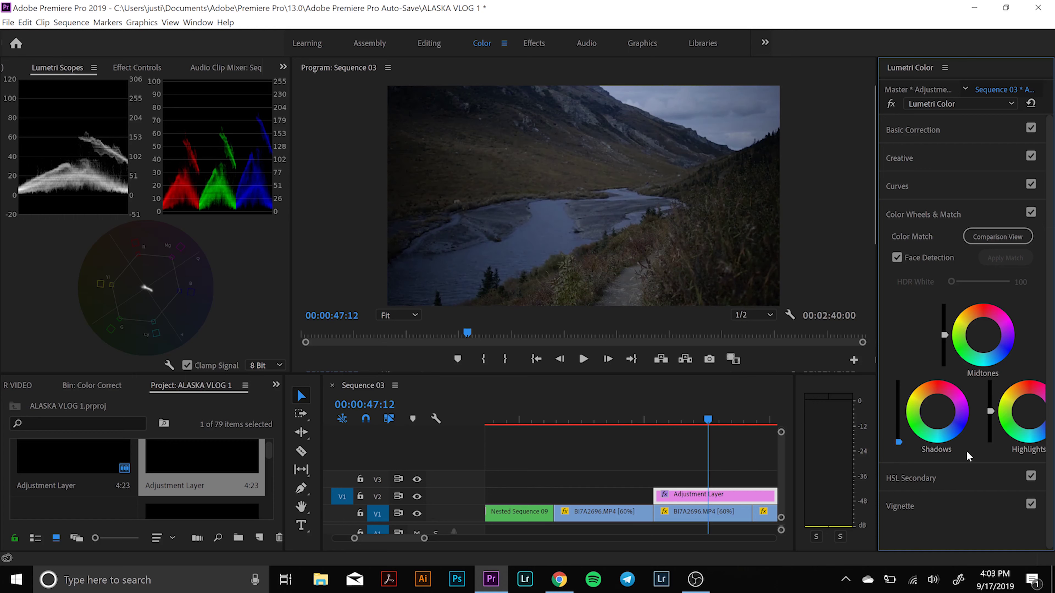
drag(991, 414, 991, 393)
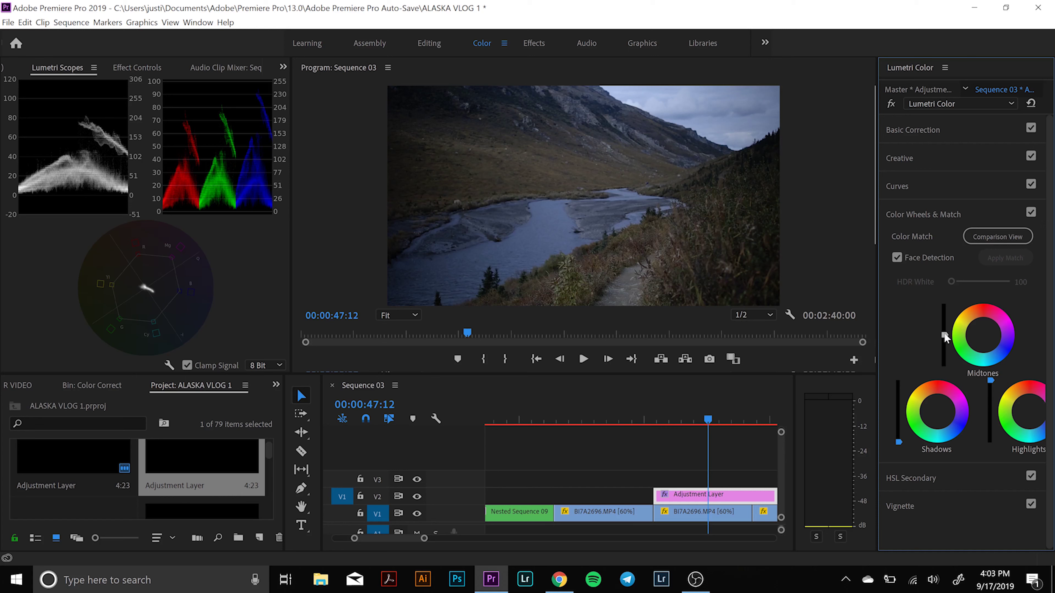
mouse_move(944, 333)
mouse_down()
mouse_move(942, 298)
mouse_move(943, 315)
mouse_up()
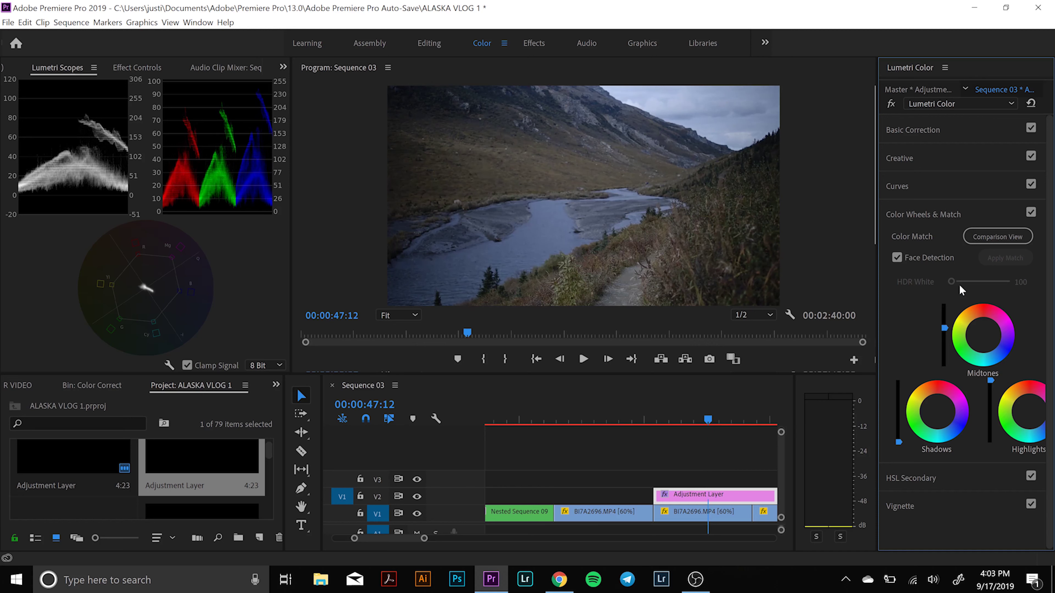
- Warm the V2 adjustment layer's white balance by setting the Basic Correction Temperature to 20.9
click(917, 215)
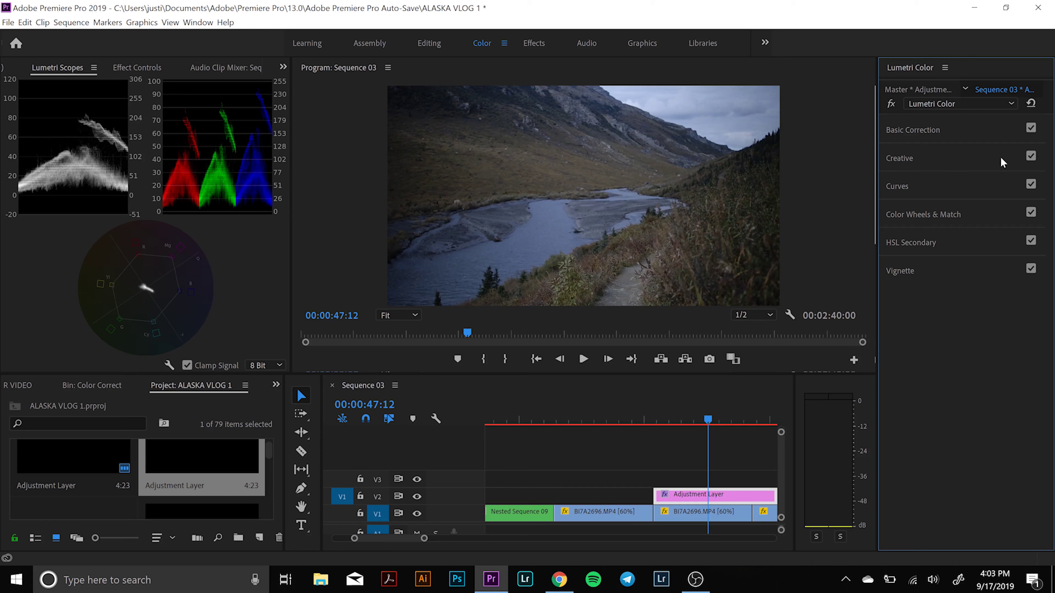
click(954, 134)
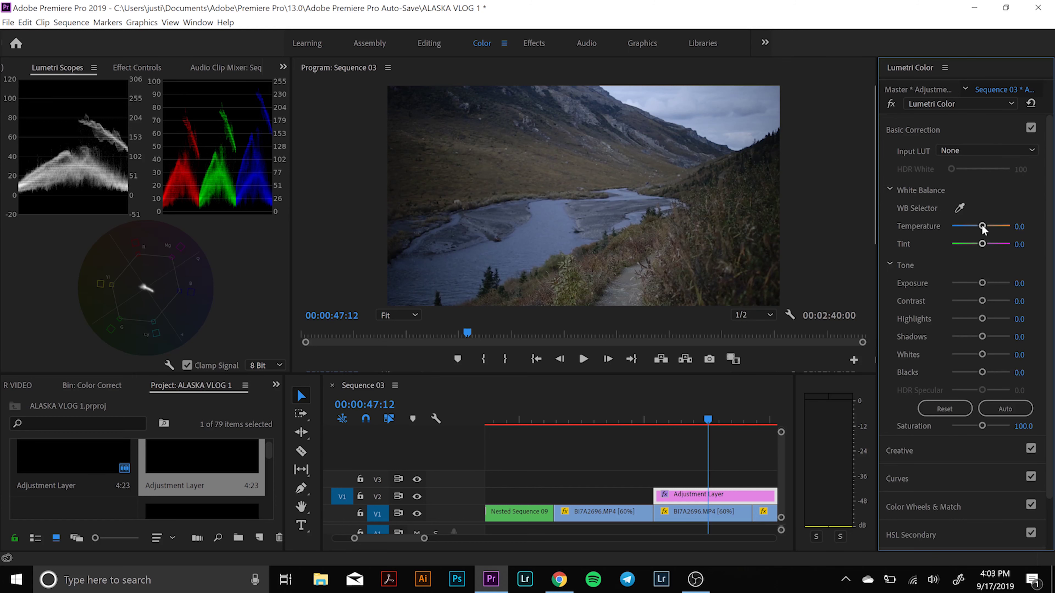
drag(982, 226, 985, 226)
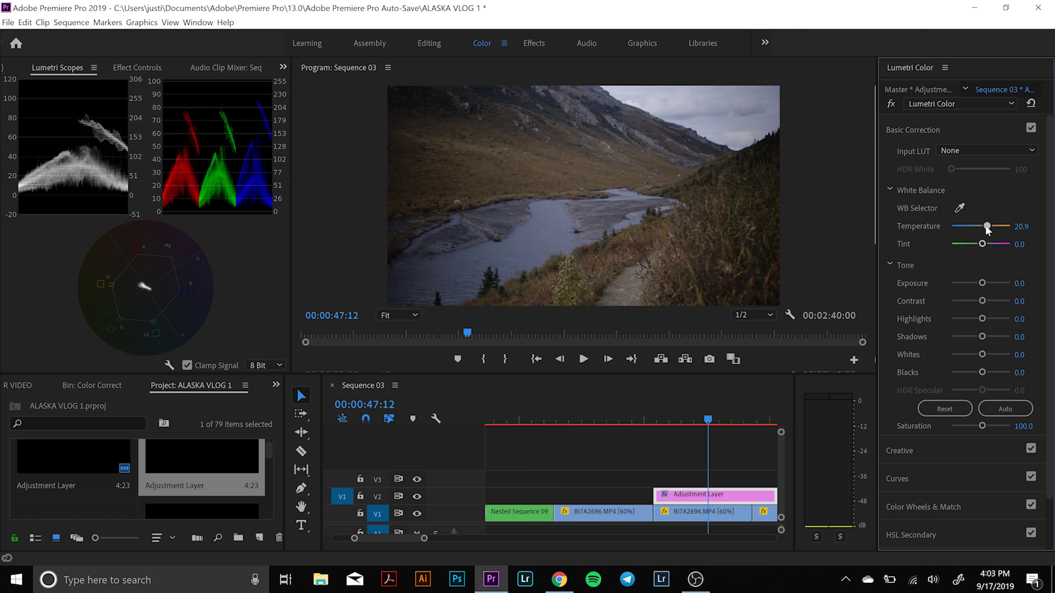
- Create another 23.976 fps adjustment layer and place it on V3, its start aligned with the V2 adjustment layer
click(260, 537)
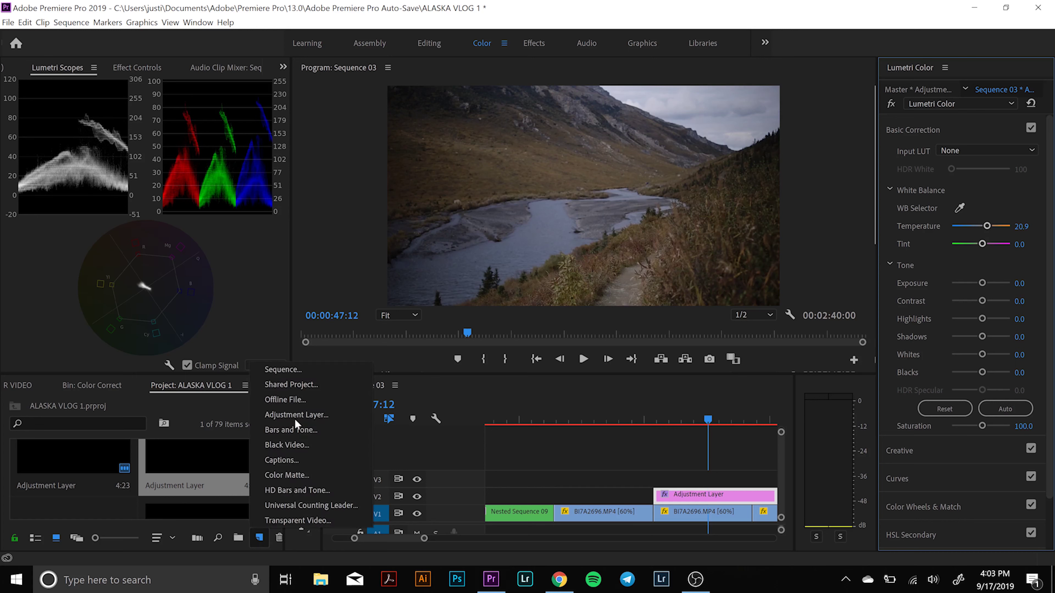
click(295, 409)
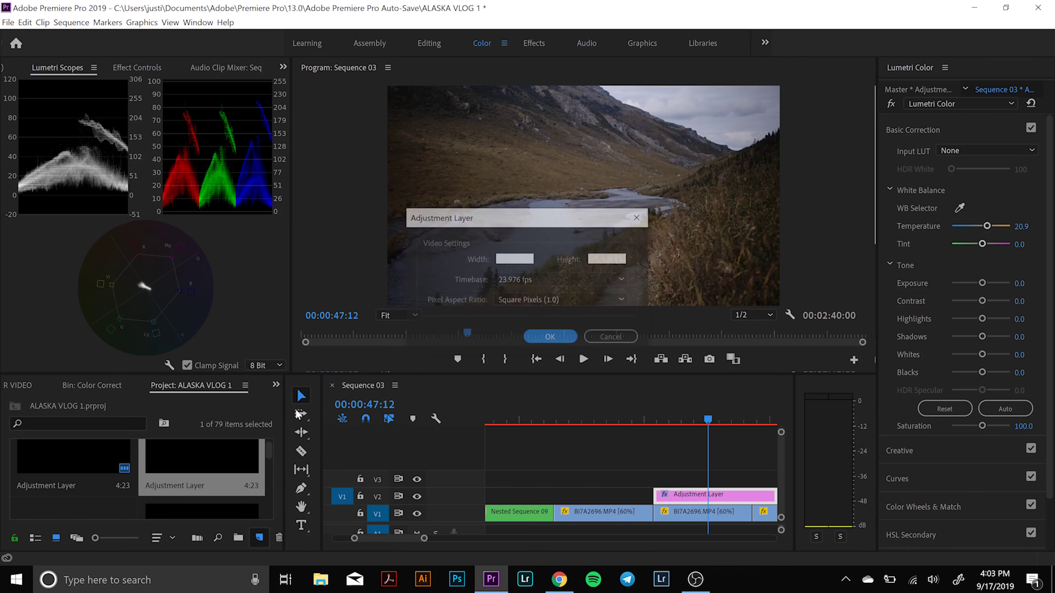
click(550, 338)
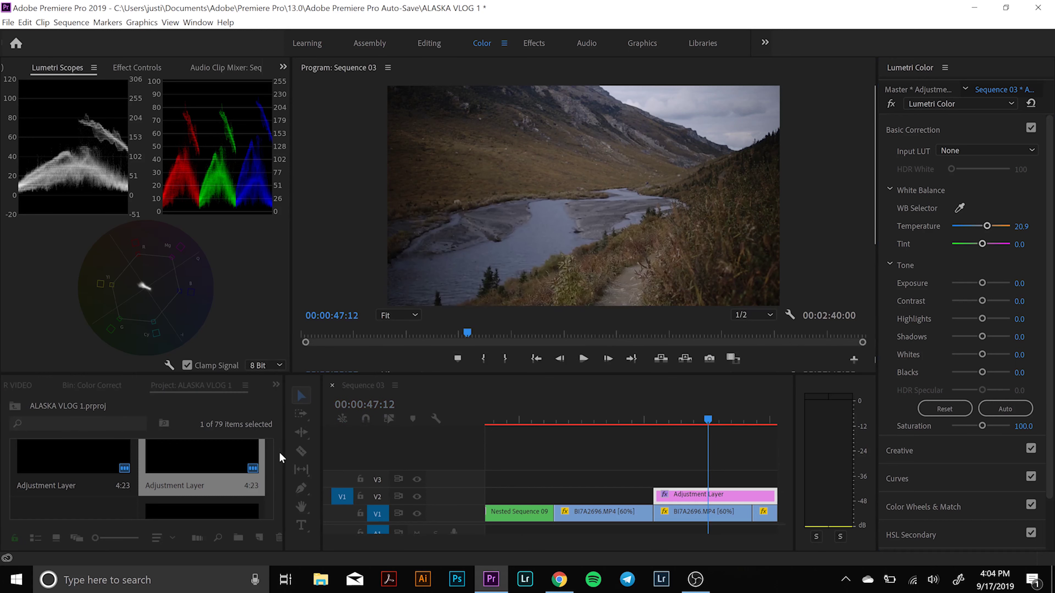
scroll(279, 451, down, 2)
drag(269, 510, 267, 452)
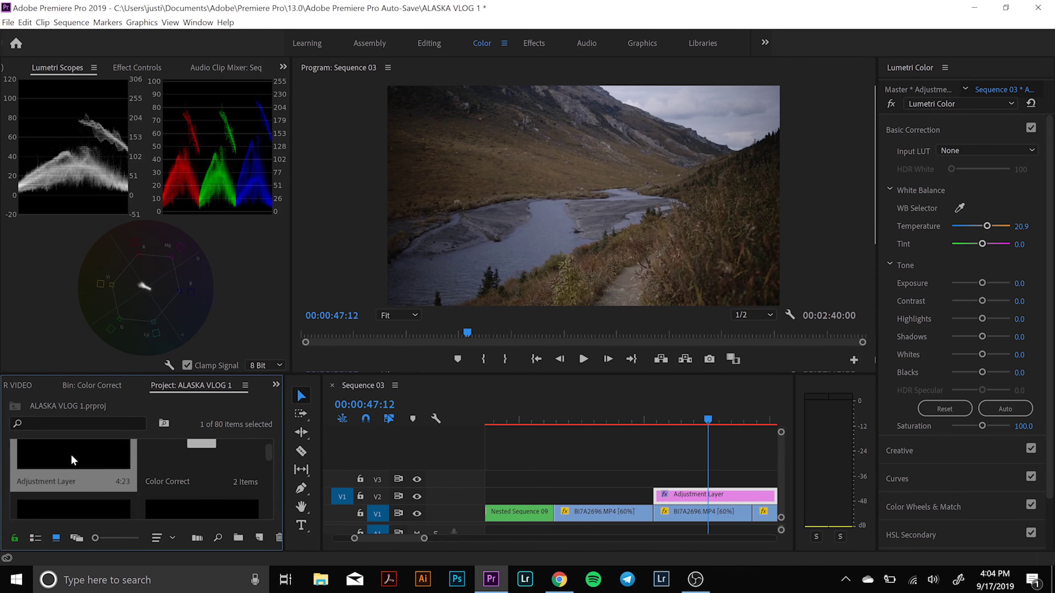
drag(70, 453, 676, 479)
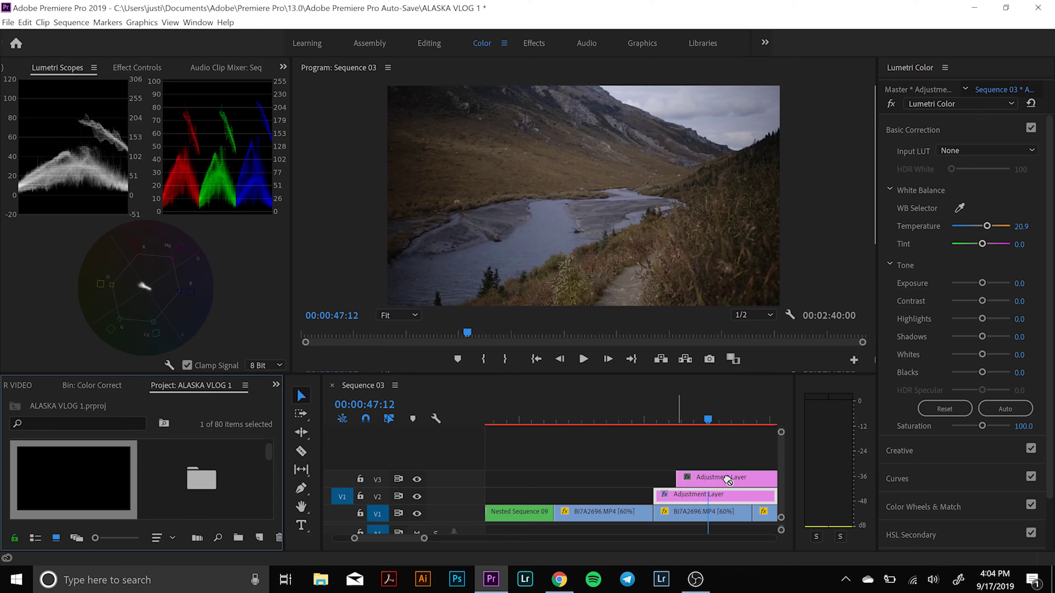
click(740, 475)
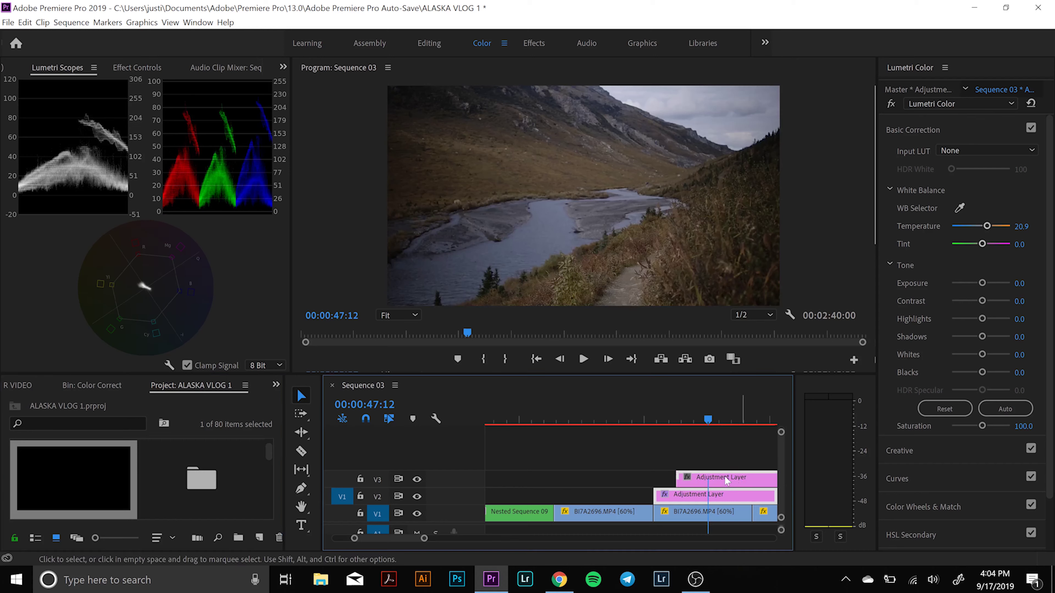
drag(722, 480, 732, 498)
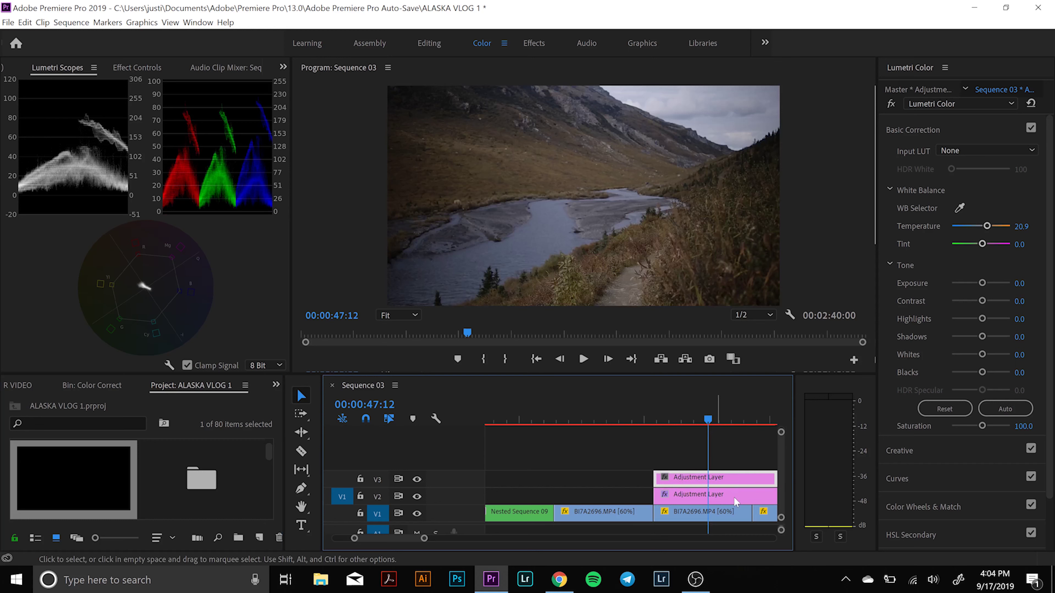
- Set the V3 adjustment layer's Creative Vibrance to 25 and Saturation to 110
scroll(730, 499, down, 3)
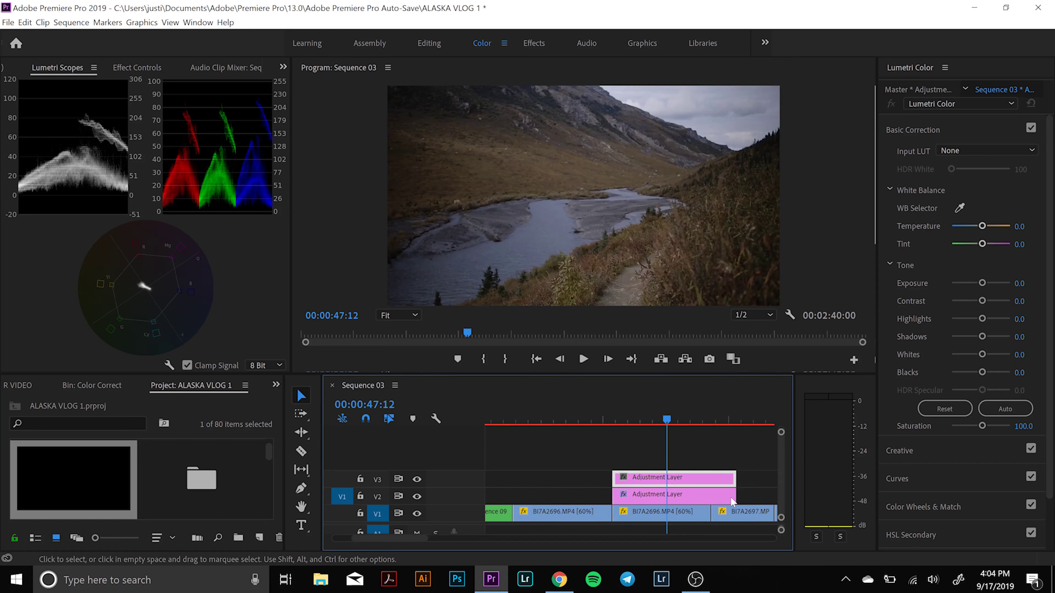
scroll(730, 497, down, 1)
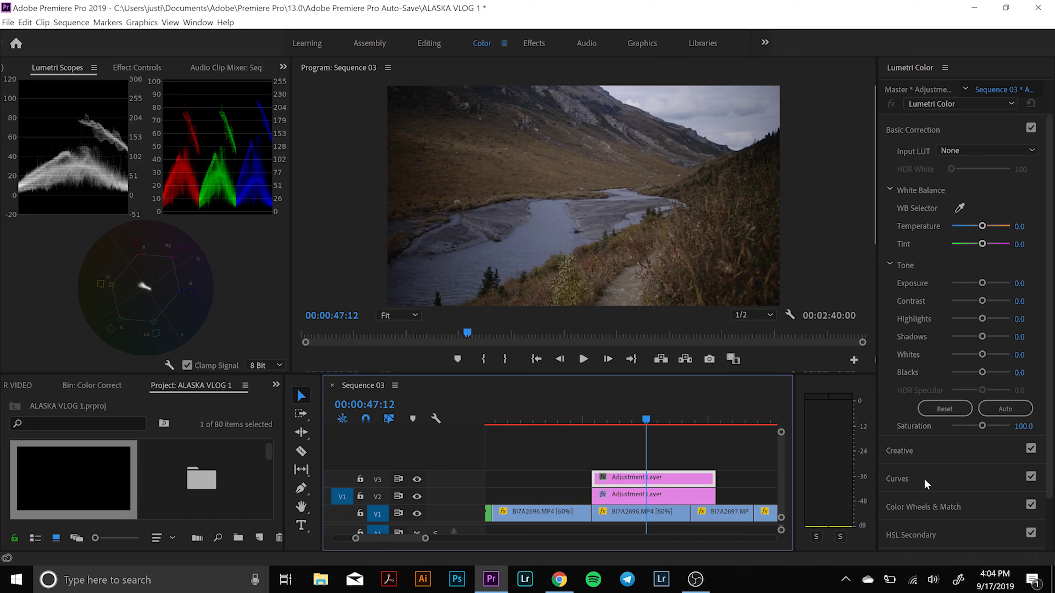
click(929, 457)
click(1019, 362)
text(25)
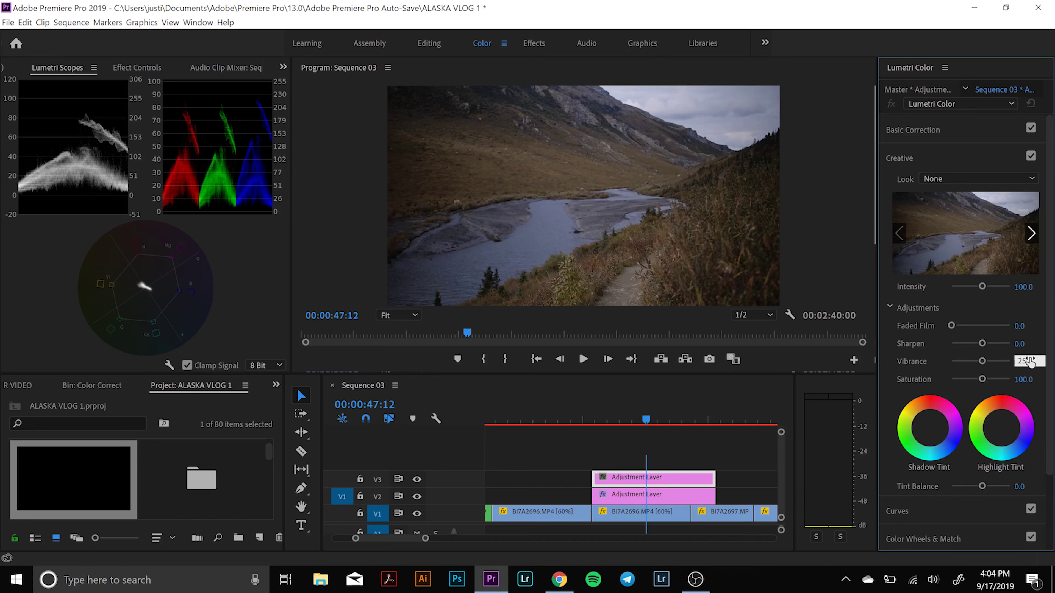
key(Return)
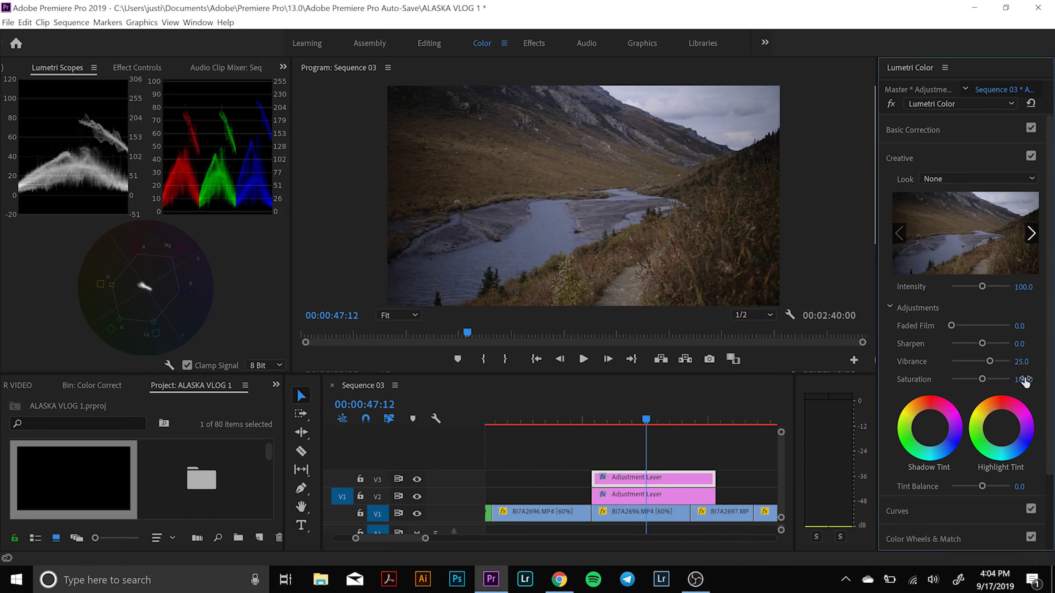
click(1023, 378)
text(110)
key(Return)
- Shape the V3 layer's white RGB curve into a gentle S, lowering shadows, raising highlights and slightly lifting the black point
click(930, 514)
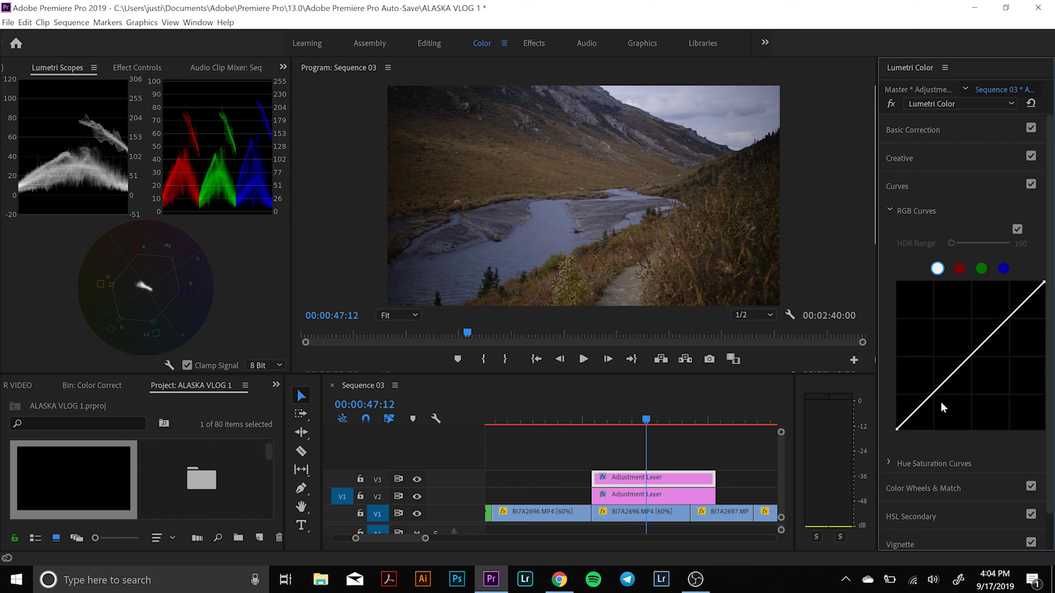
drag(934, 390, 937, 399)
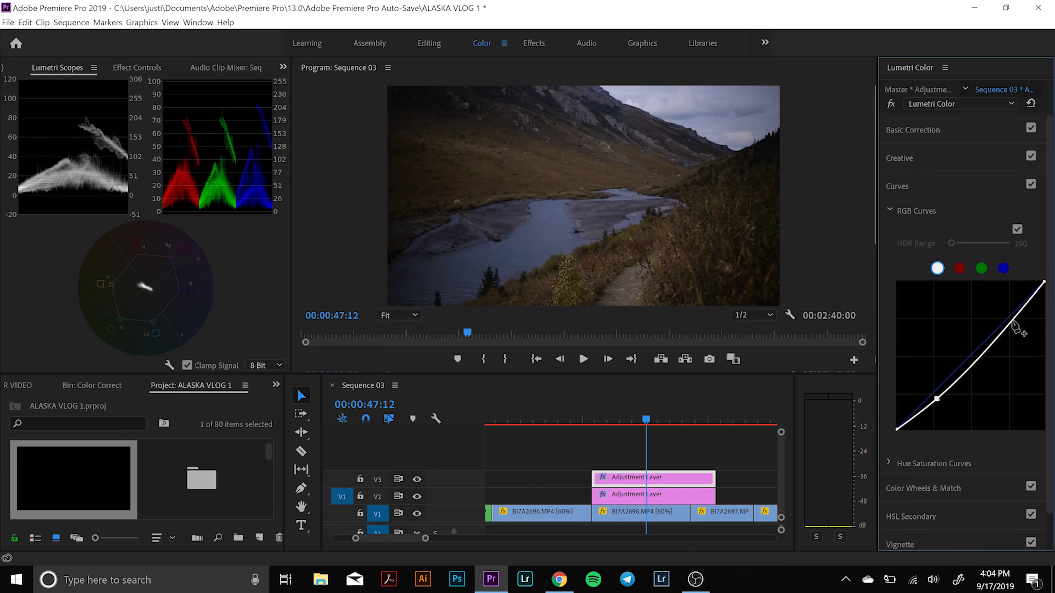
drag(1005, 307, 1009, 311)
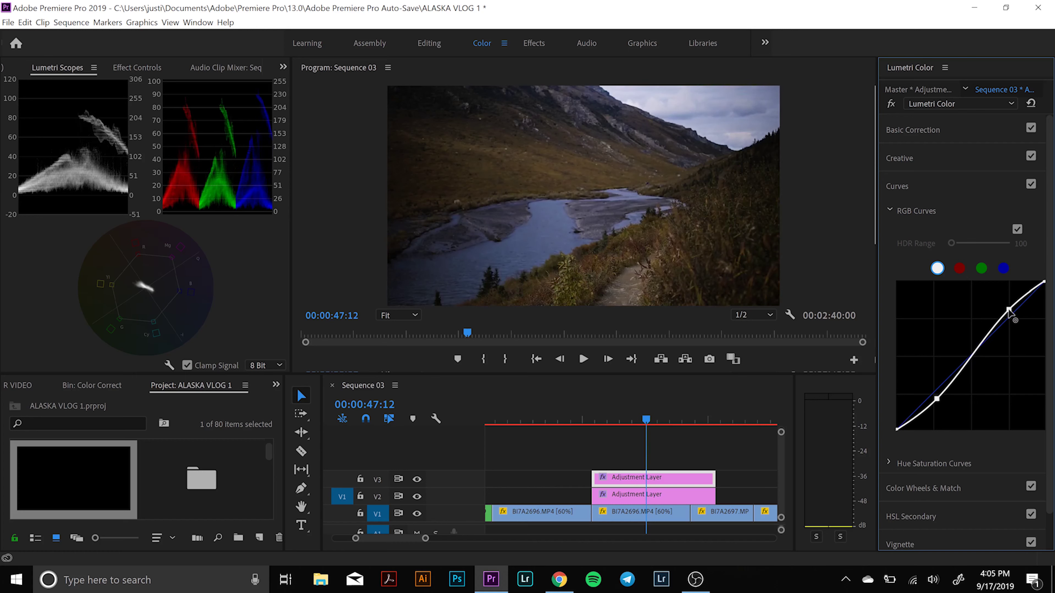
drag(897, 431, 895, 419)
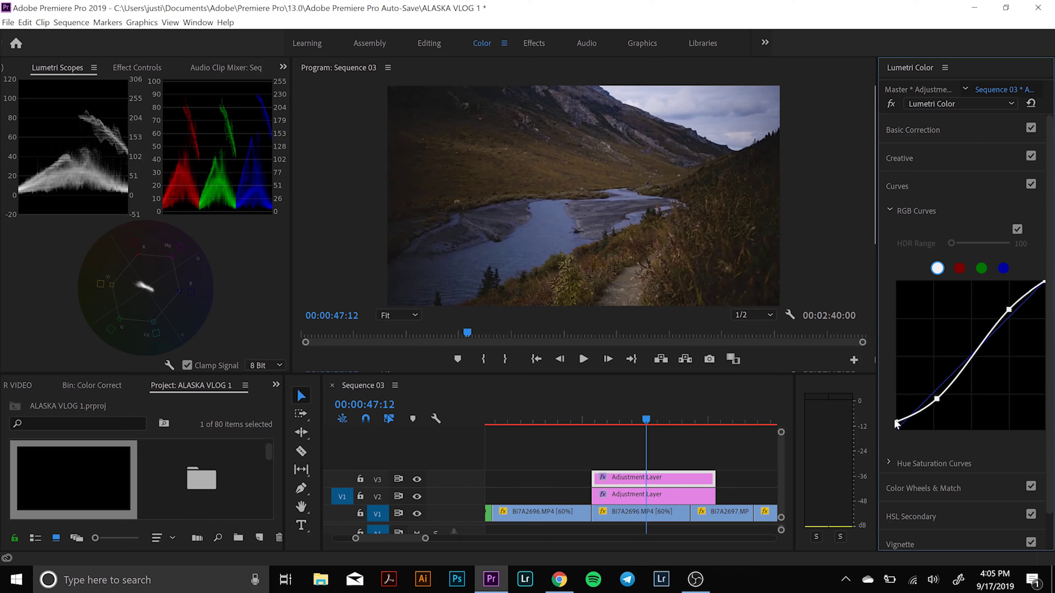
drag(895, 420, 896, 425)
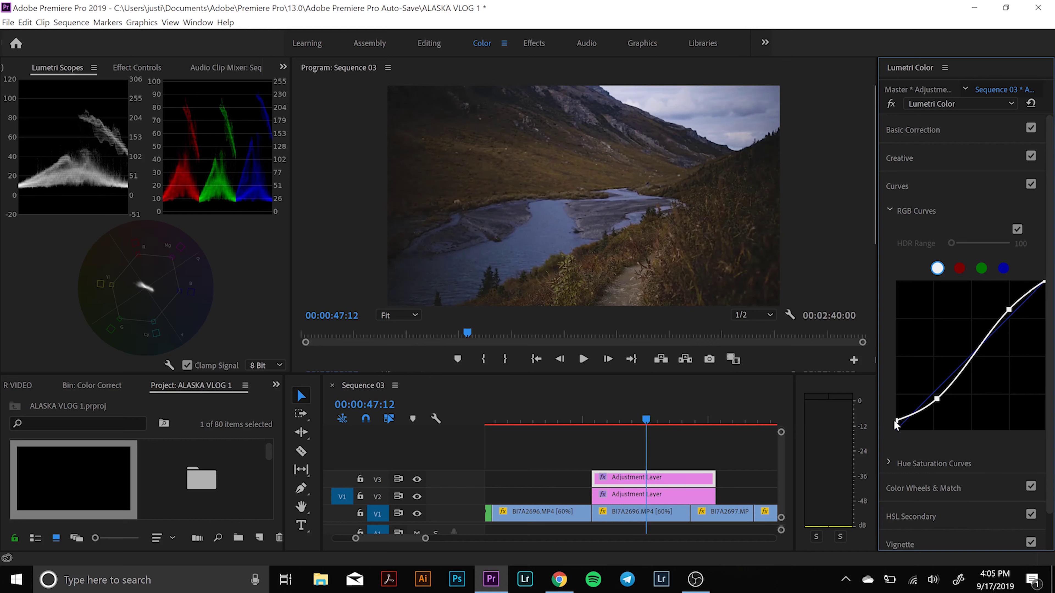
click(930, 184)
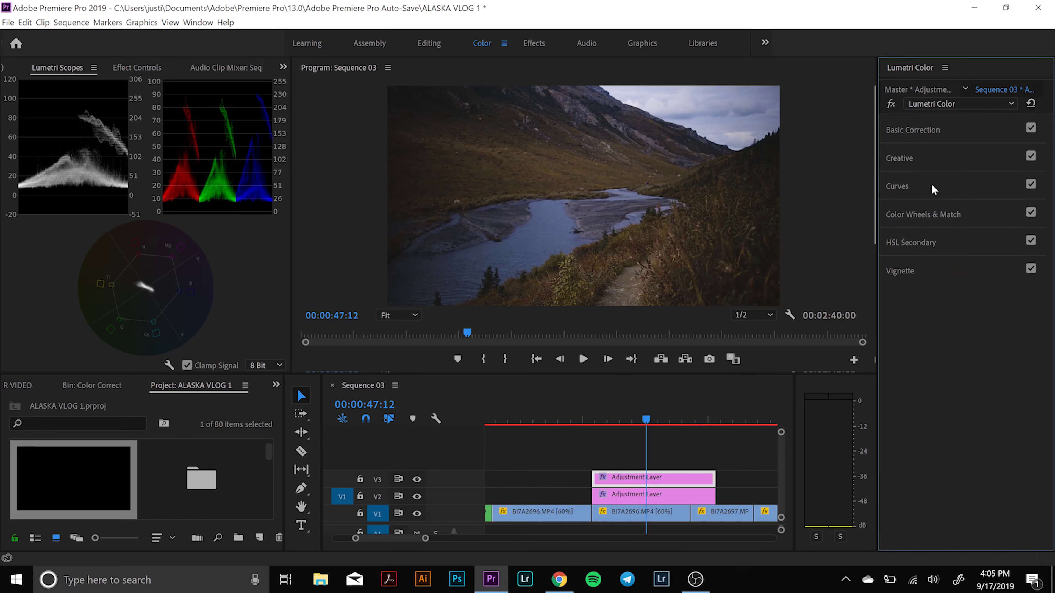
- Set the V3 adjustment layer's Creative Sharpen to 20
click(934, 165)
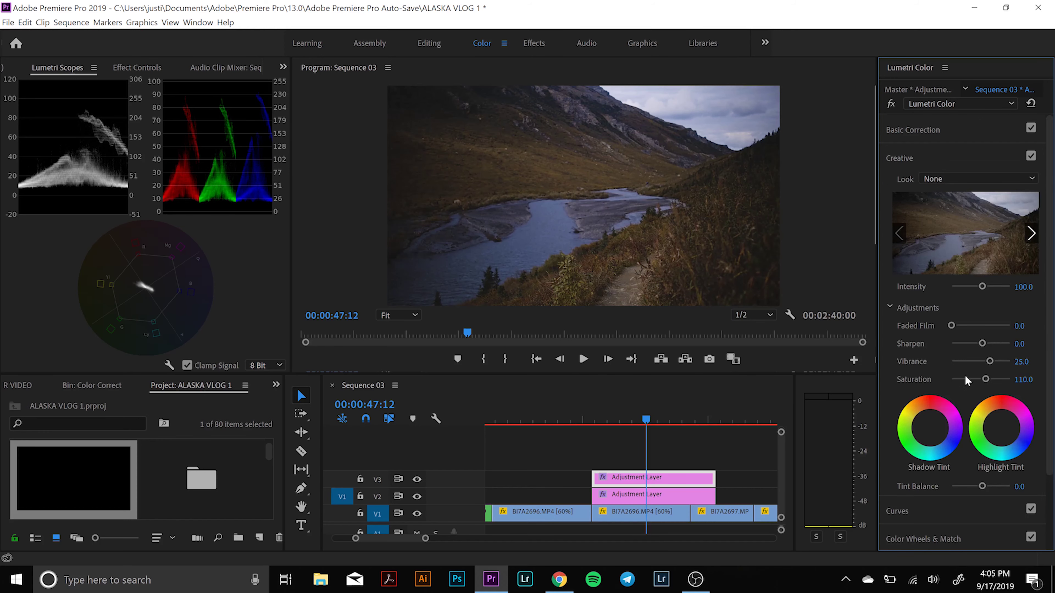
click(1019, 344)
text(20)
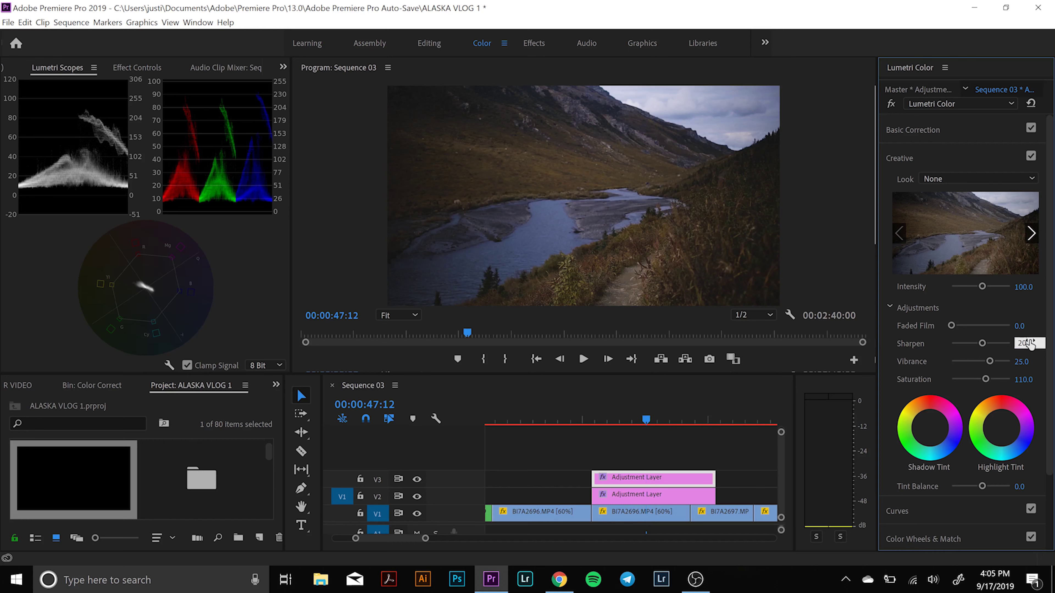
key(Return)
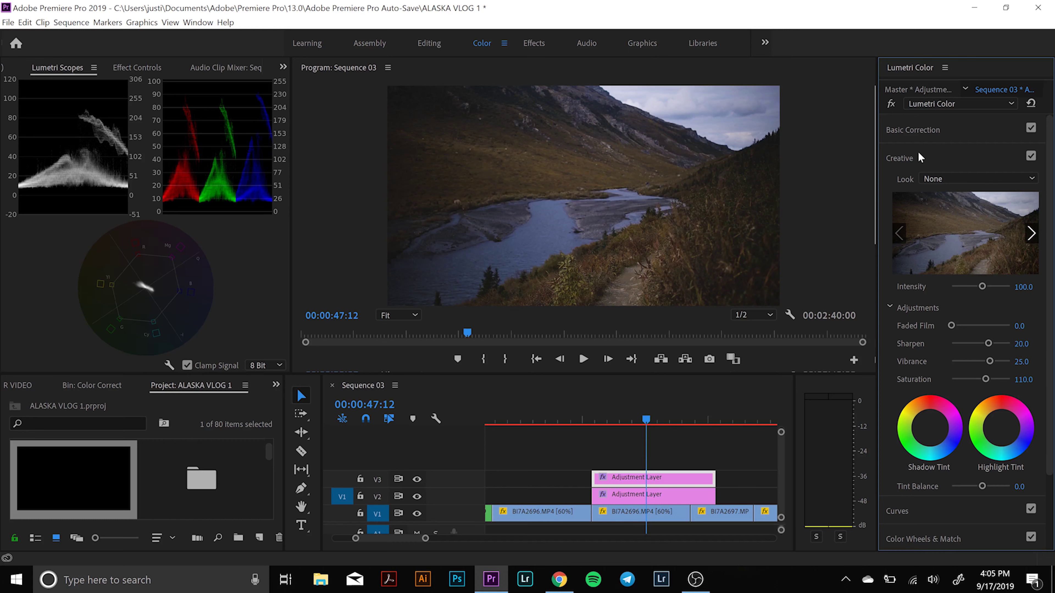
- Add a light vignette to the V3 adjustment layer with a small positive Amount, slightly under 0.9
click(929, 536)
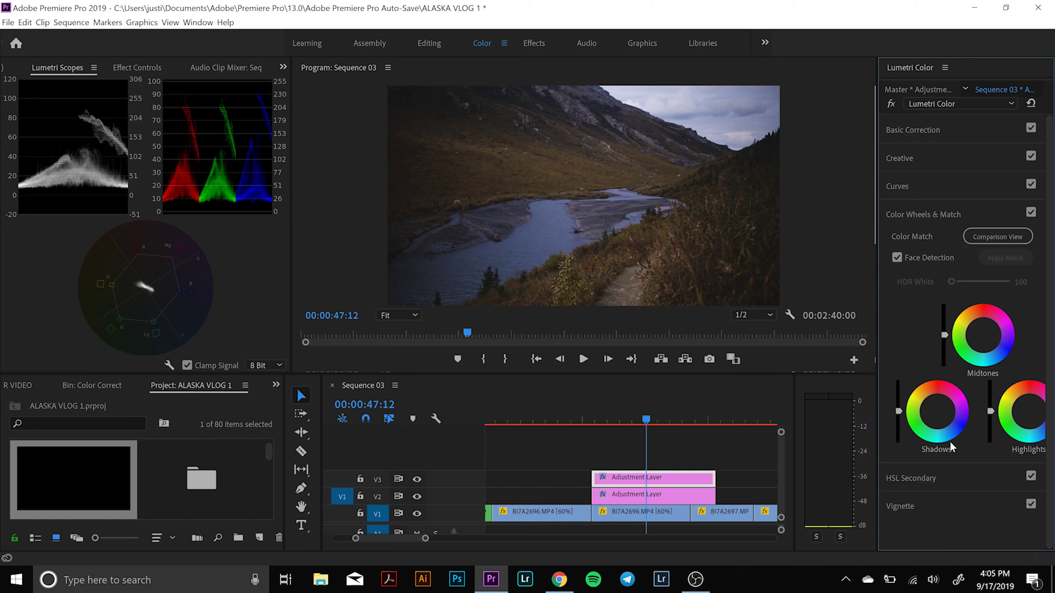
click(938, 503)
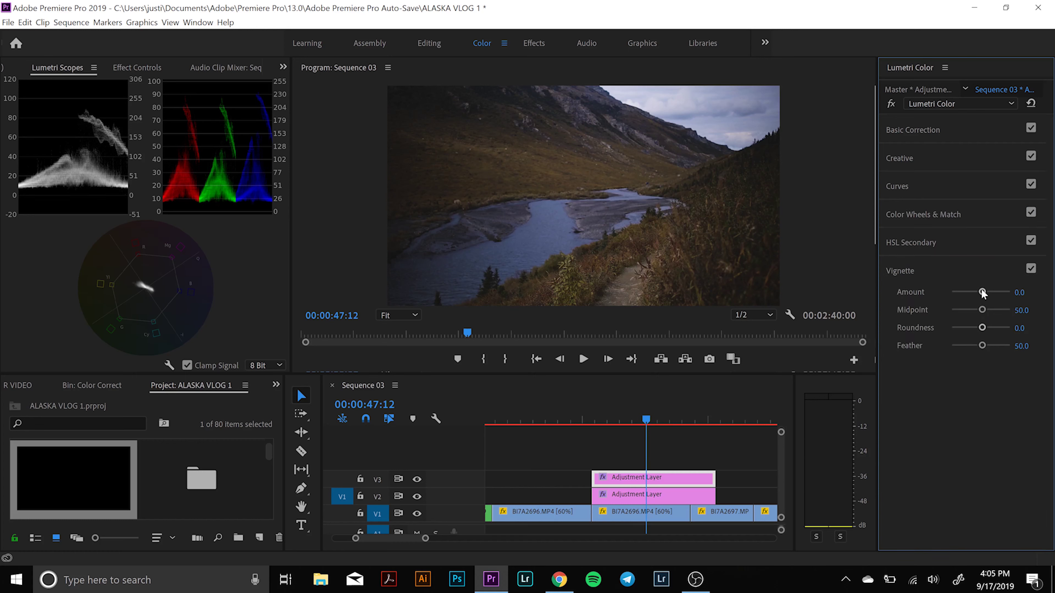
drag(982, 294, 988, 296)
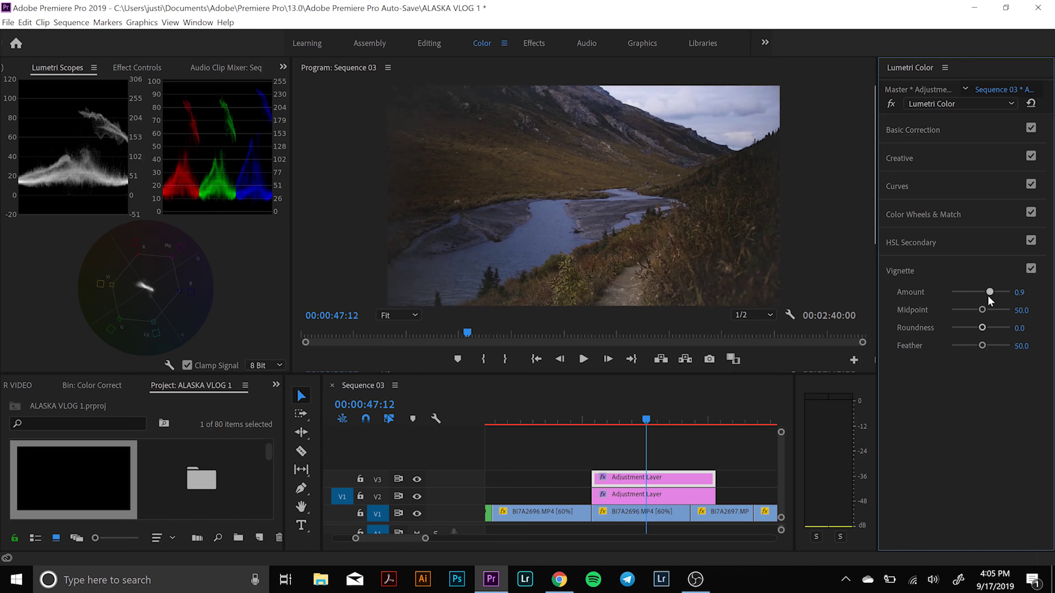
drag(988, 297, 986, 297)
click(935, 268)
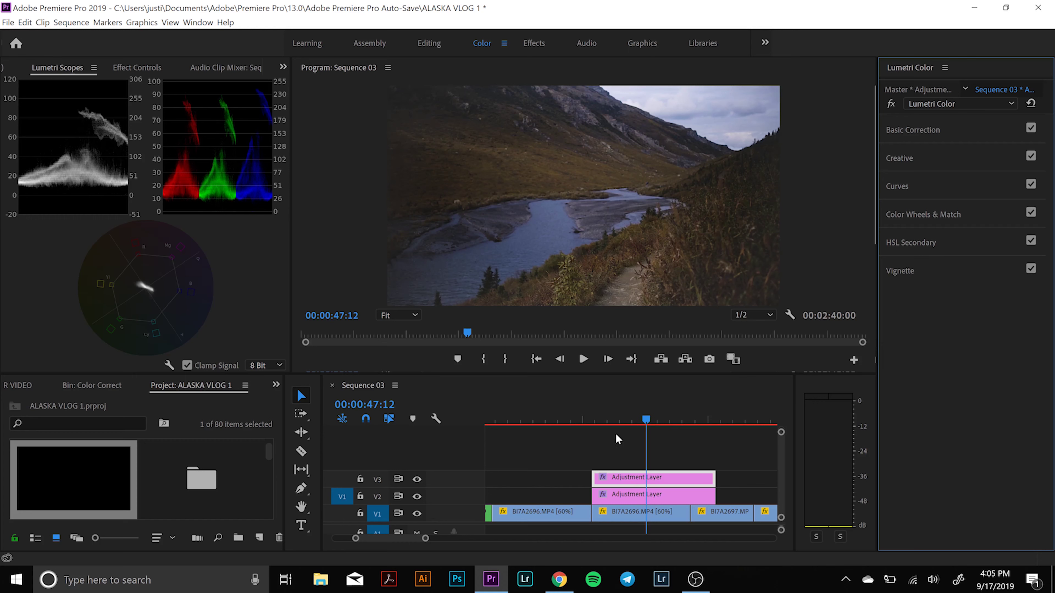